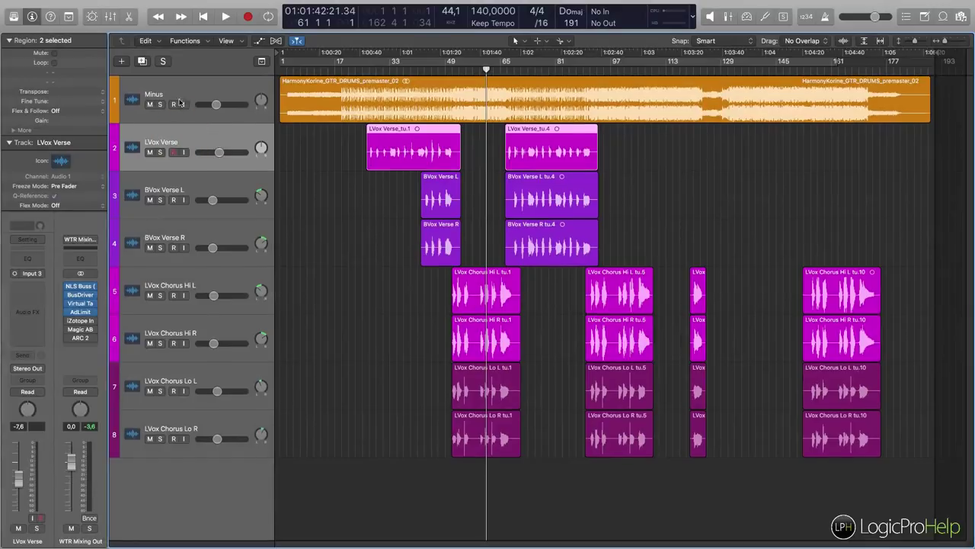
Step: Examine the verse lead and backing vocal tracks and their regions in the arrangement
left_click(185, 417)
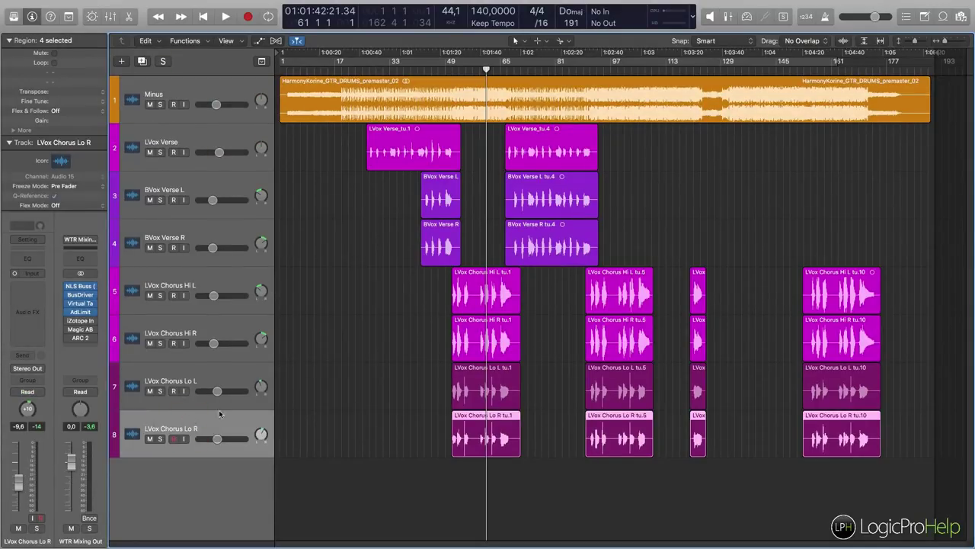
left_click(186, 142)
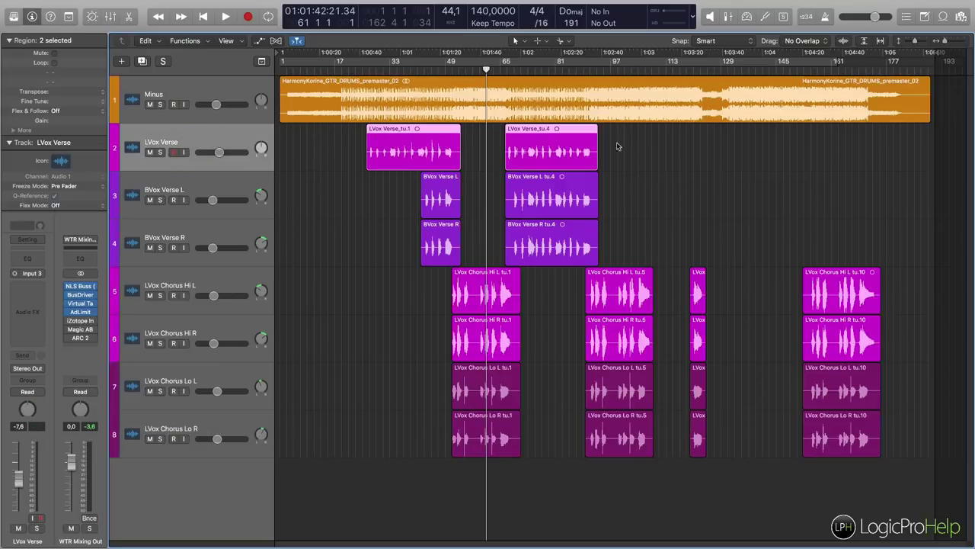
left_click(238, 189)
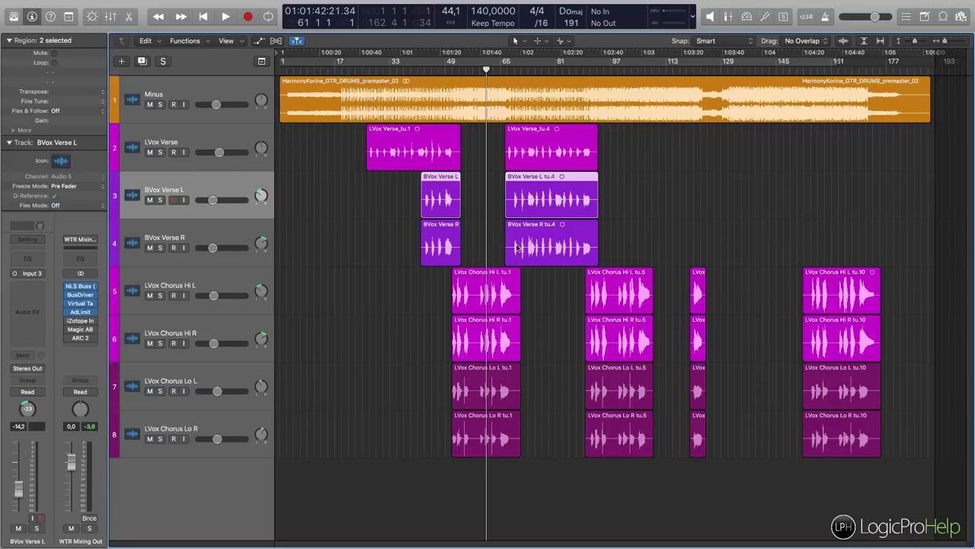
left_click(234, 141)
left_click(391, 149)
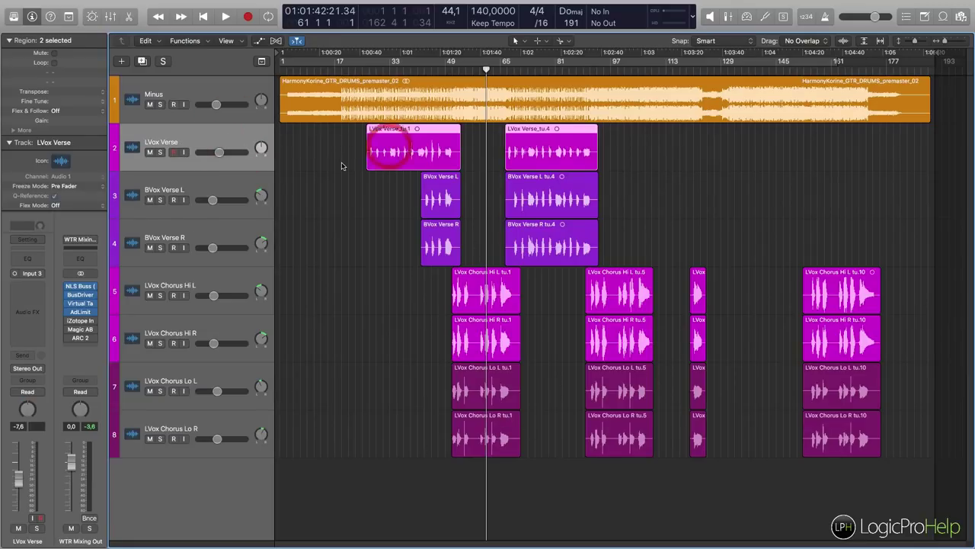
left_click(341, 167)
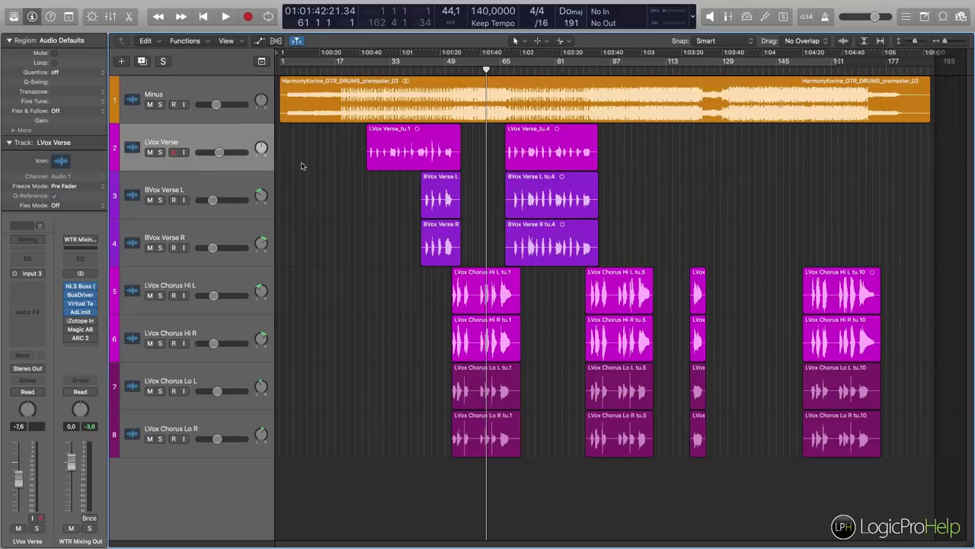
left_click(394, 144)
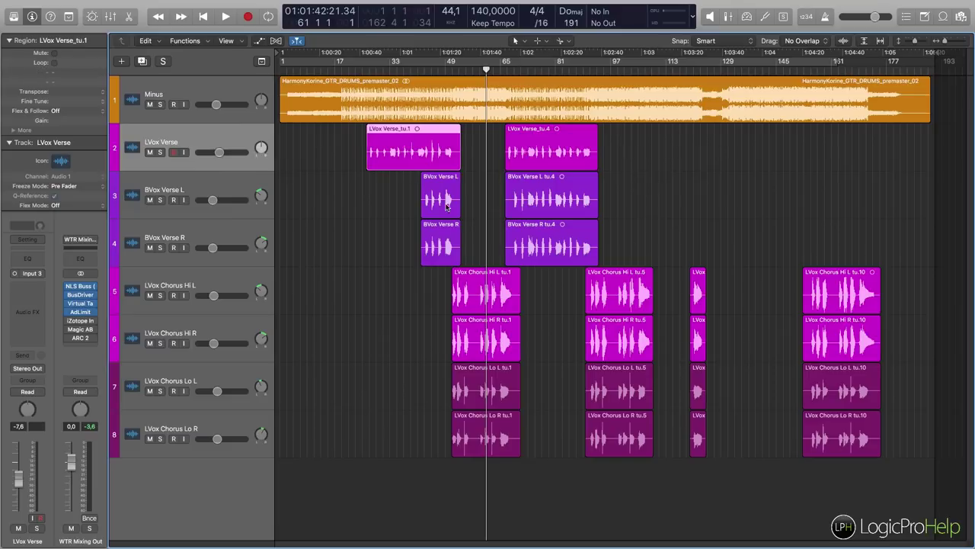
left_click(446, 206)
left_click(545, 200)
left_click(547, 233)
left_click(441, 232)
left_click(441, 209)
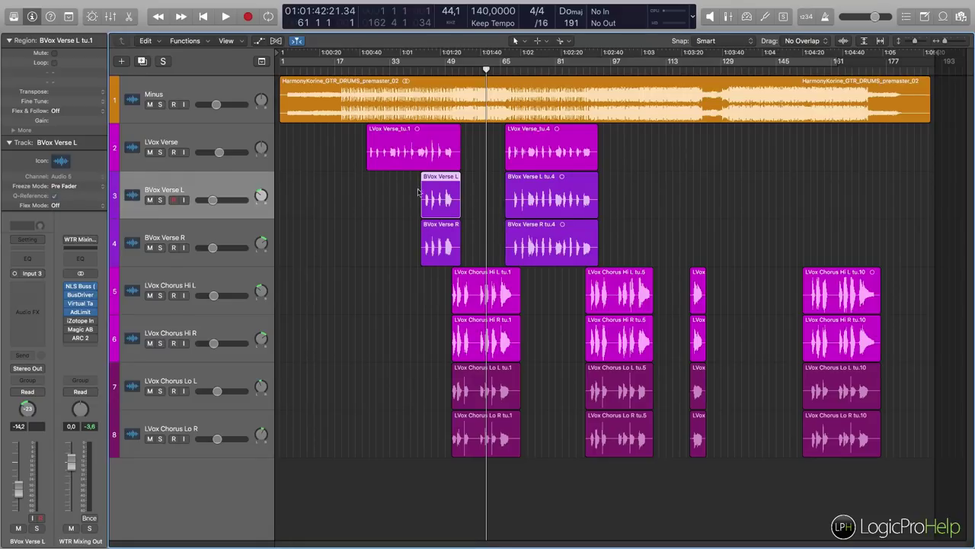
left_click(400, 151)
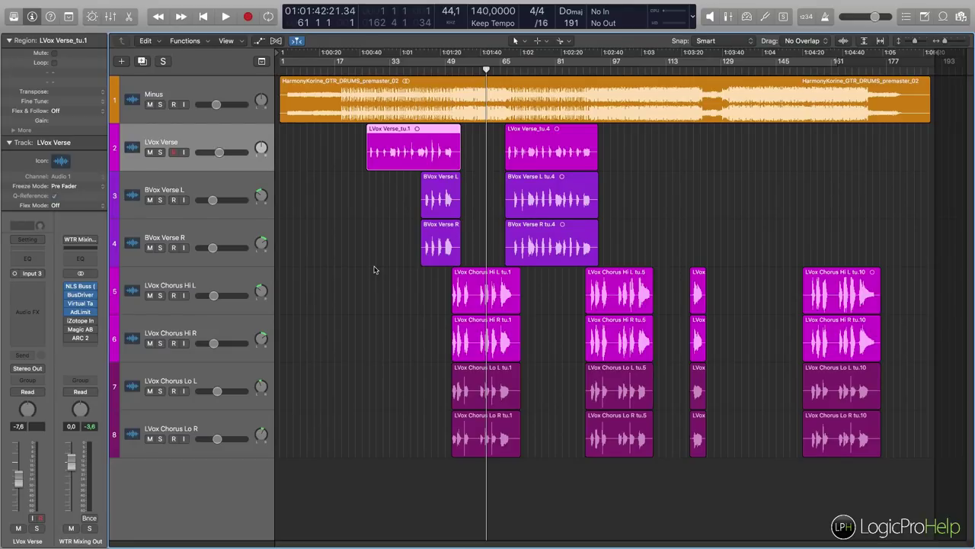
Step: Go through the vocal tracks one by one, from LVox Verse down to LVox Chorus Lo R
left_click(242, 131)
left_click(238, 186)
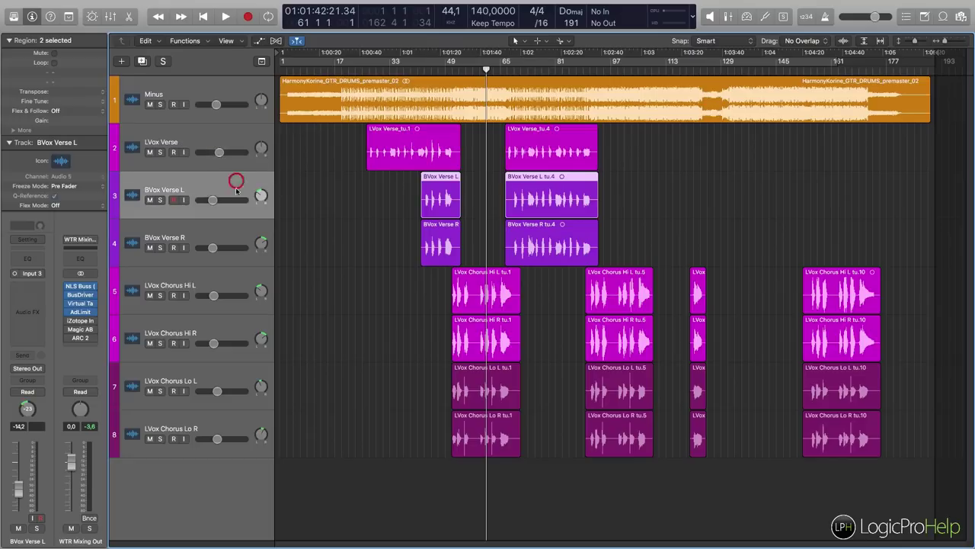
left_click(221, 237)
left_click(220, 283)
left_click(211, 324)
left_click(201, 392)
left_click(200, 436)
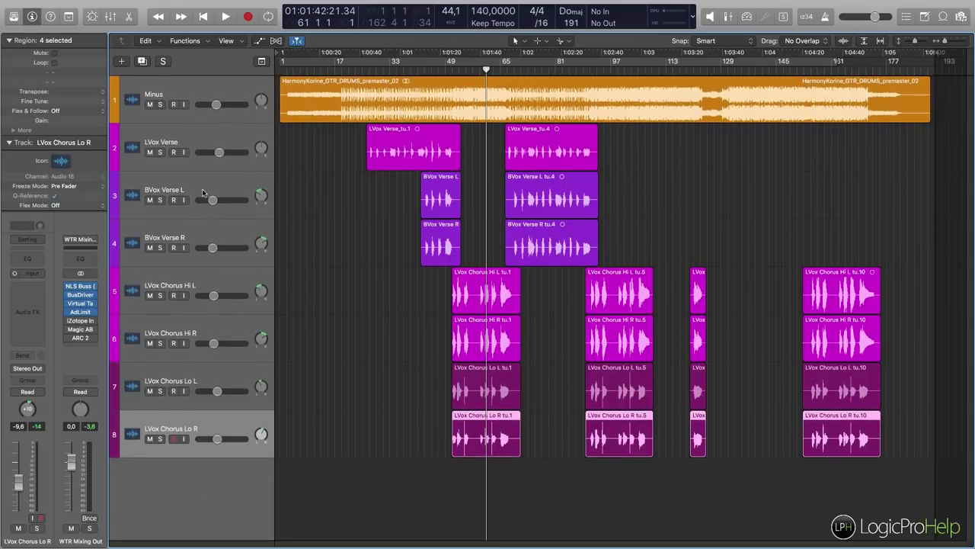
Step: Select the LVox Verse track and solo it
left_click(188, 93)
left_click(188, 128)
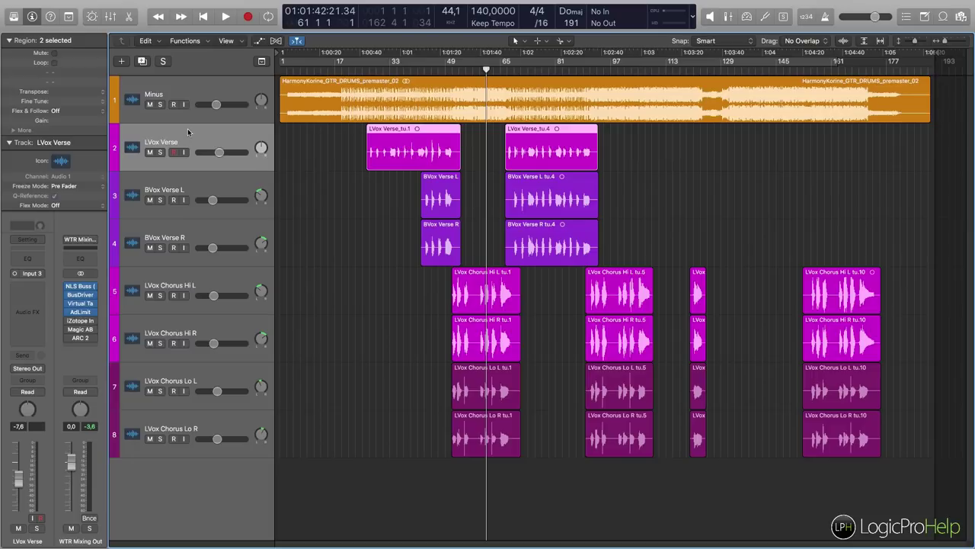
left_click(166, 227)
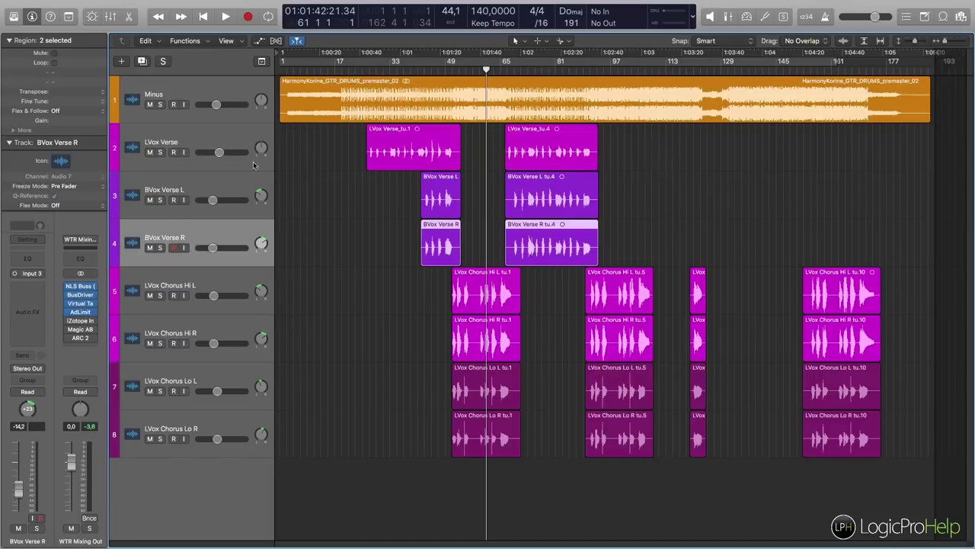
left_click(229, 131)
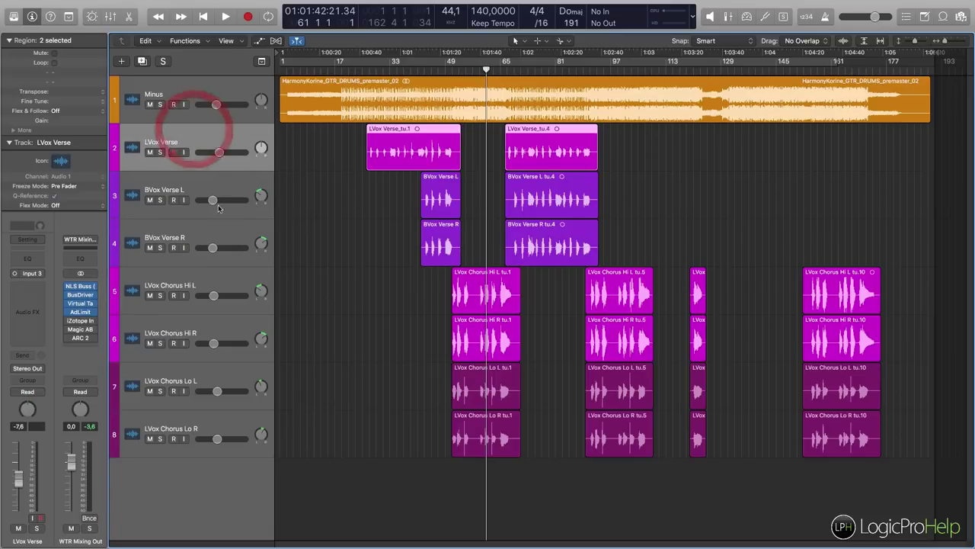
left_click(160, 152)
left_click(160, 152)
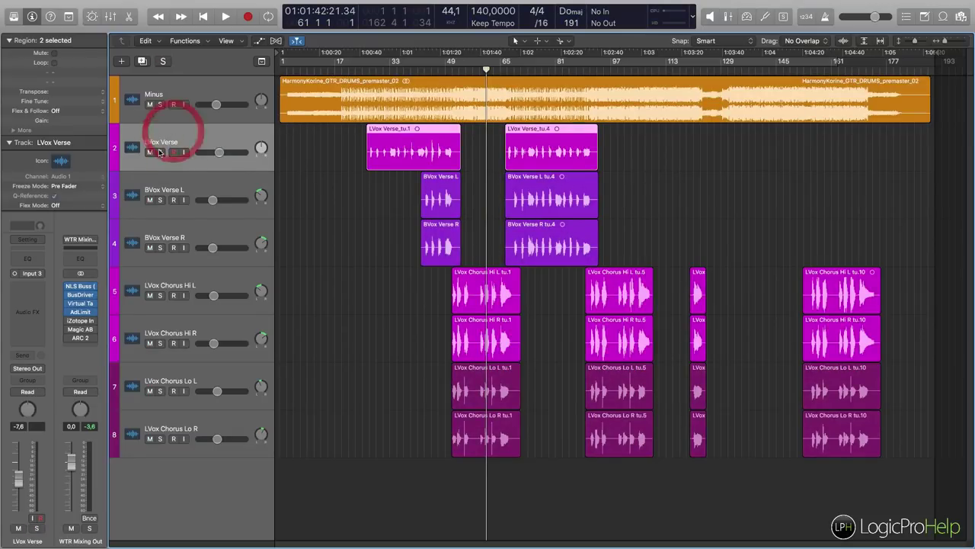
left_click(160, 152)
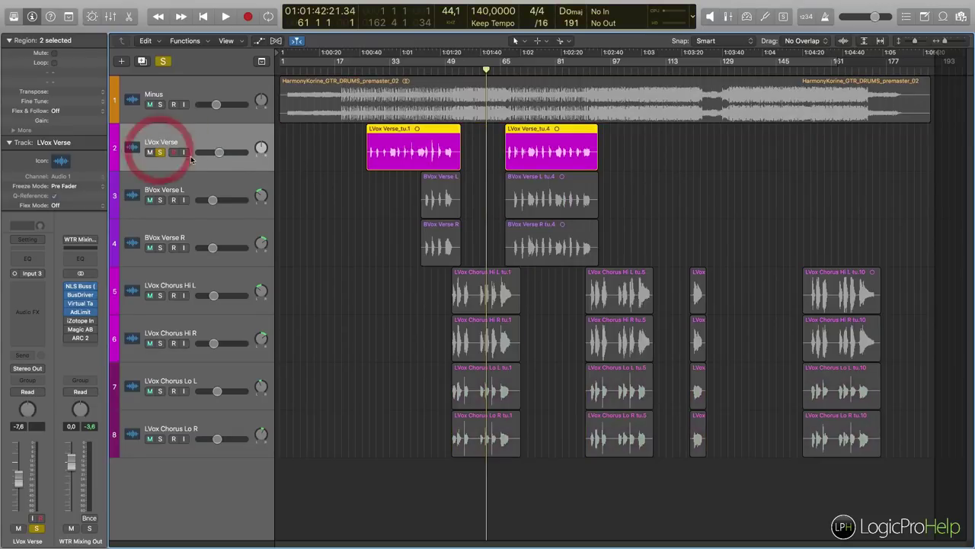
left_click(22, 355)
mouse_move(31, 413)
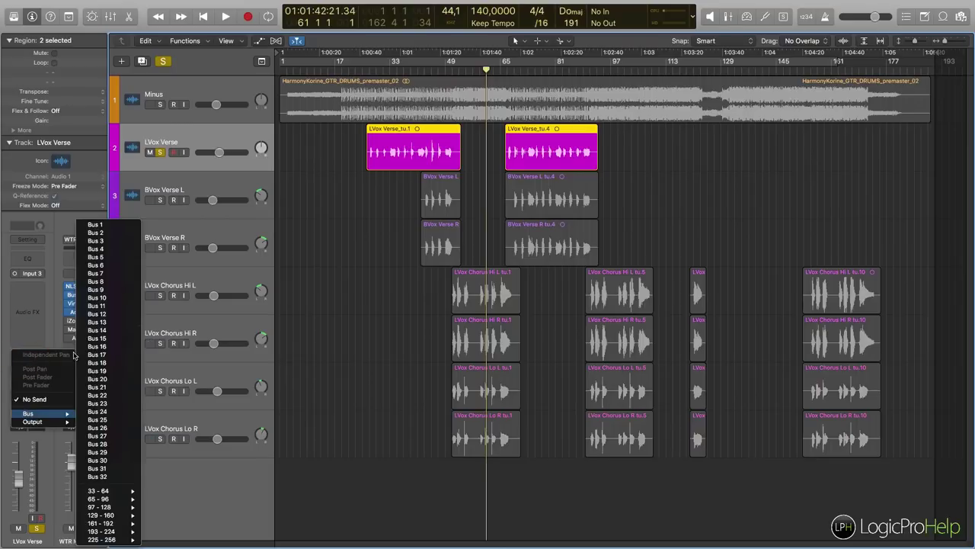
left_click(58, 260)
left_click(200, 138)
double_click(161, 152)
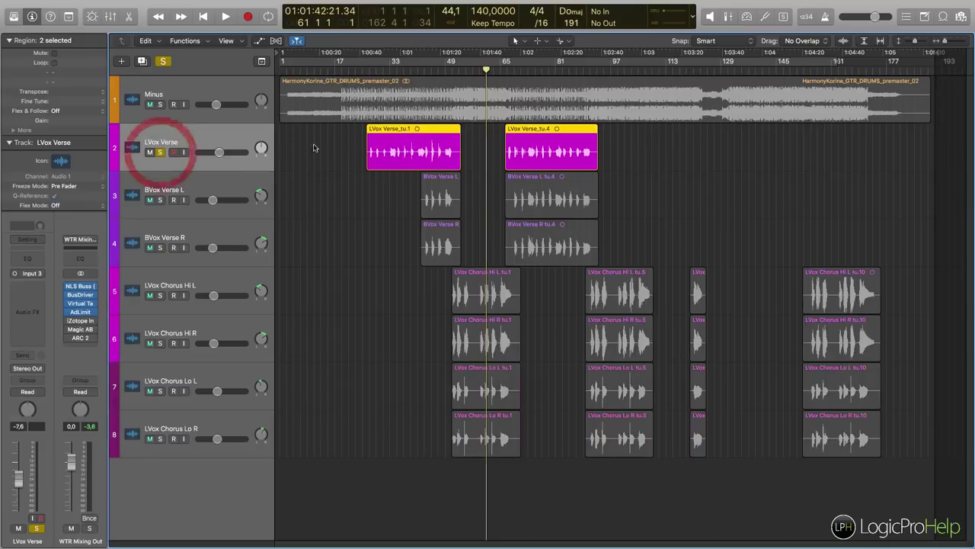
Step: Try to bounce the soloed LVox Verse track over the cycle range as PCM instead of MP3
left_click(467, 64)
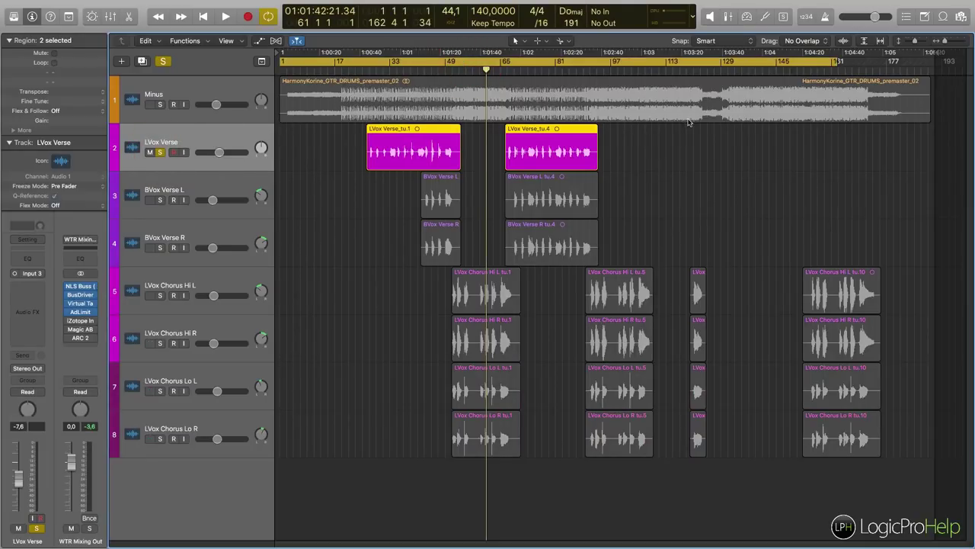
key("super+b")
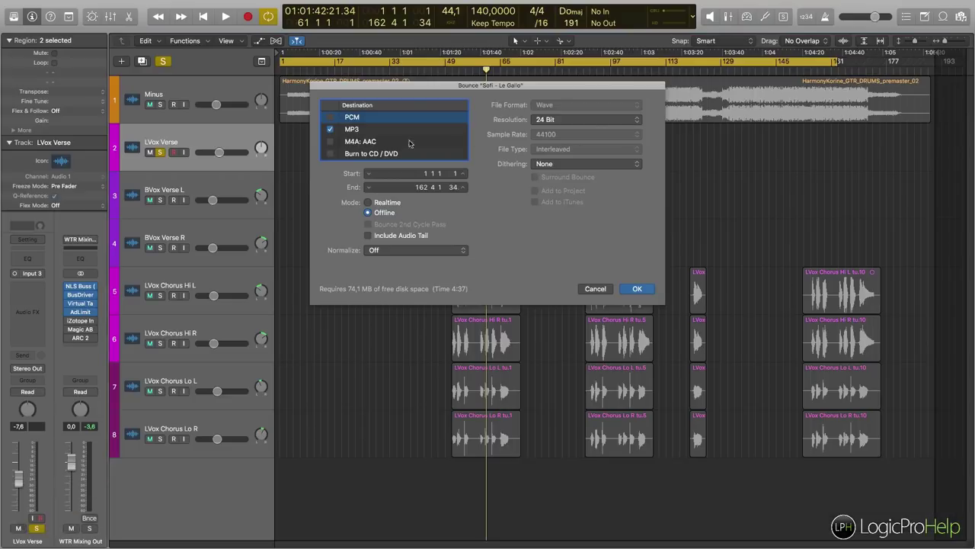
left_click(330, 117)
left_click(331, 129)
left_click(348, 118)
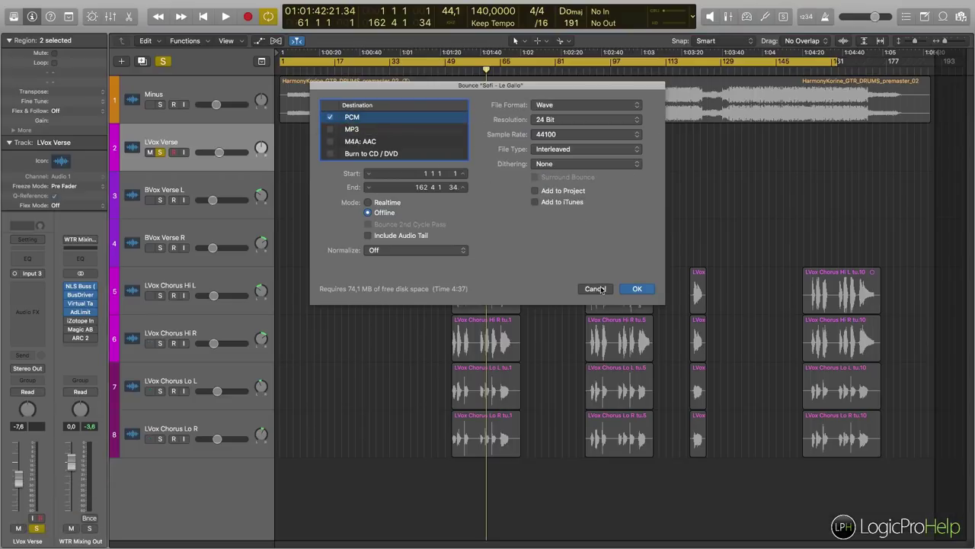
left_click(597, 288)
Step: Clear the solo on the LVox Verse track, deselect its regions and turn off the cycle range
left_click(160, 152)
left_click(160, 200)
left_click(160, 200)
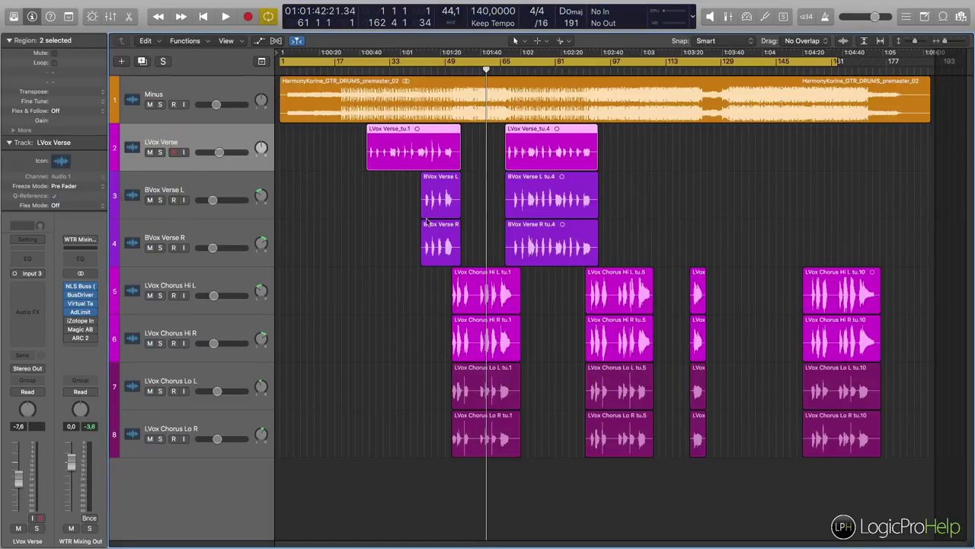
left_click(388, 223)
left_click(604, 61)
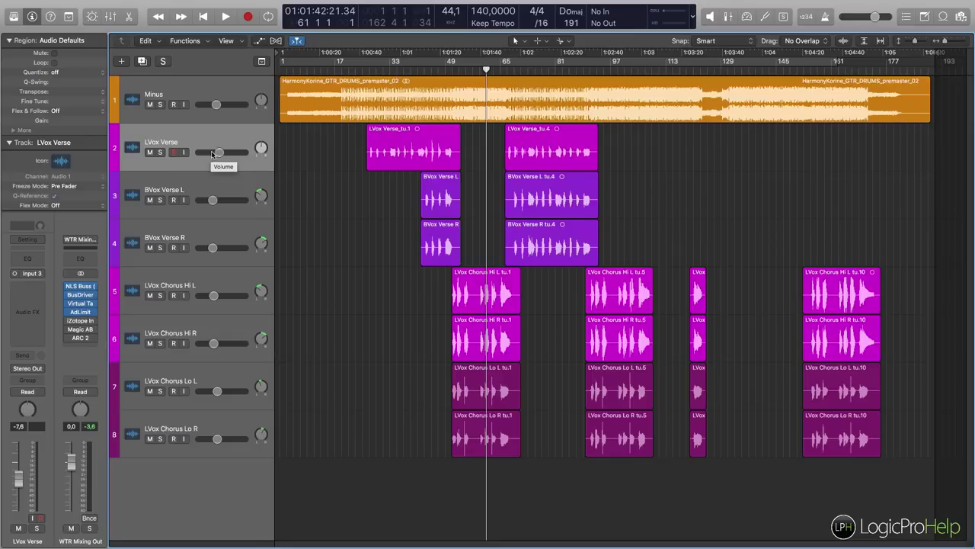
left_click(160, 152)
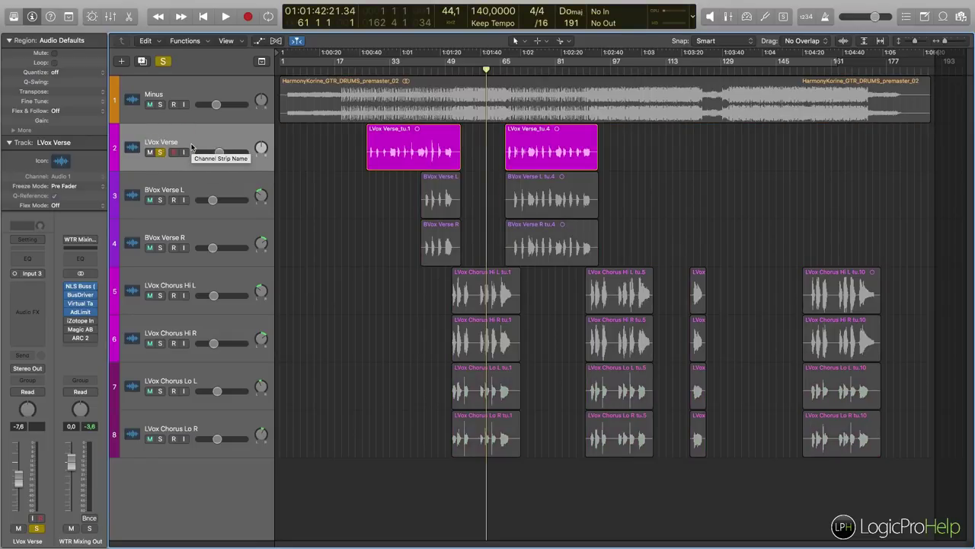
left_click(161, 152)
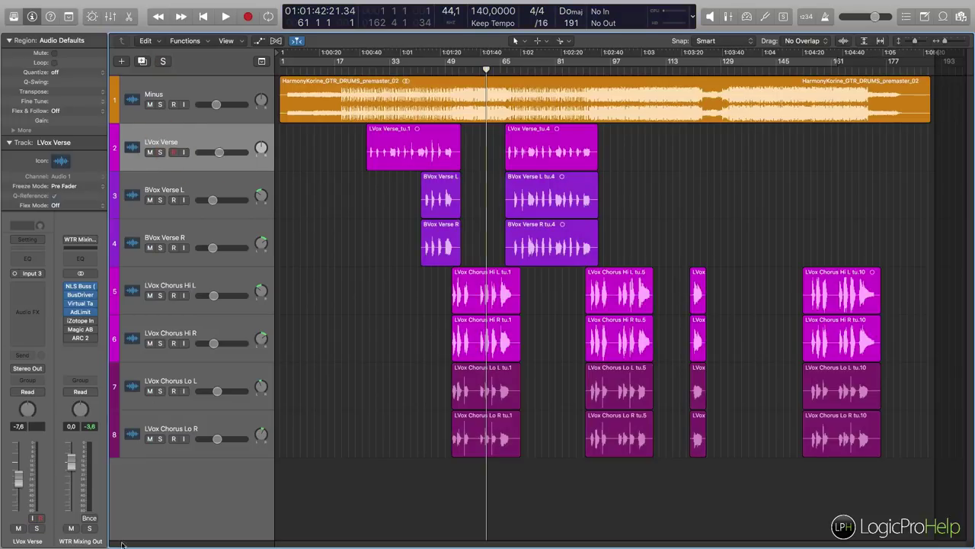
left_click(374, 273)
Step: Select all seven vocal tracks from LVox Verse through LVox Chorus Lo R
left_click(198, 140)
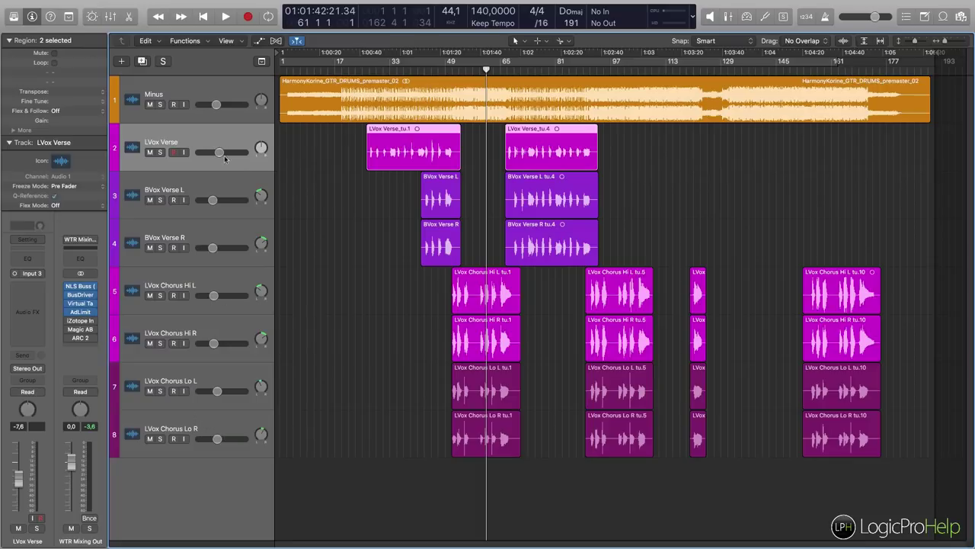
key("shift")
left_click(200, 428, "shift")
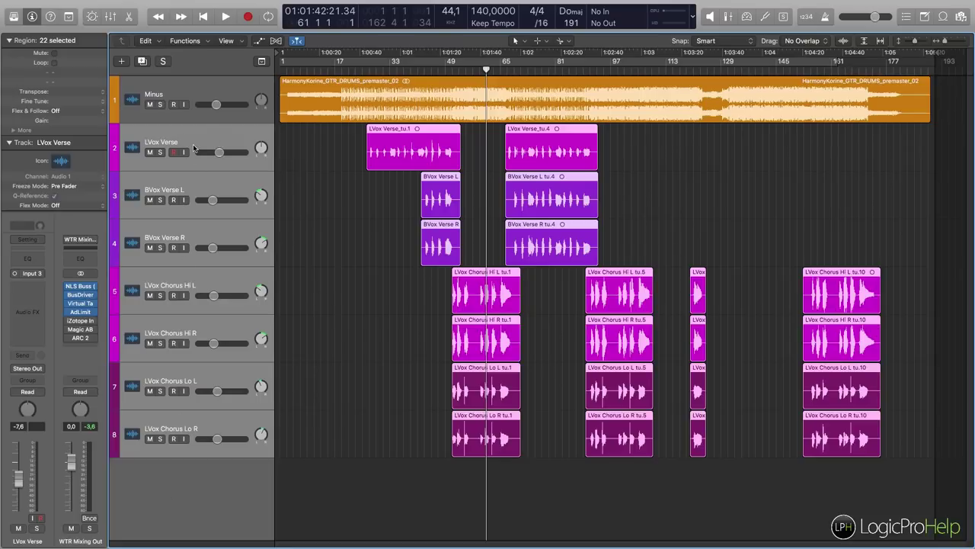
Step: Open the export of the seven selected tracks as audio files
key("super+e")
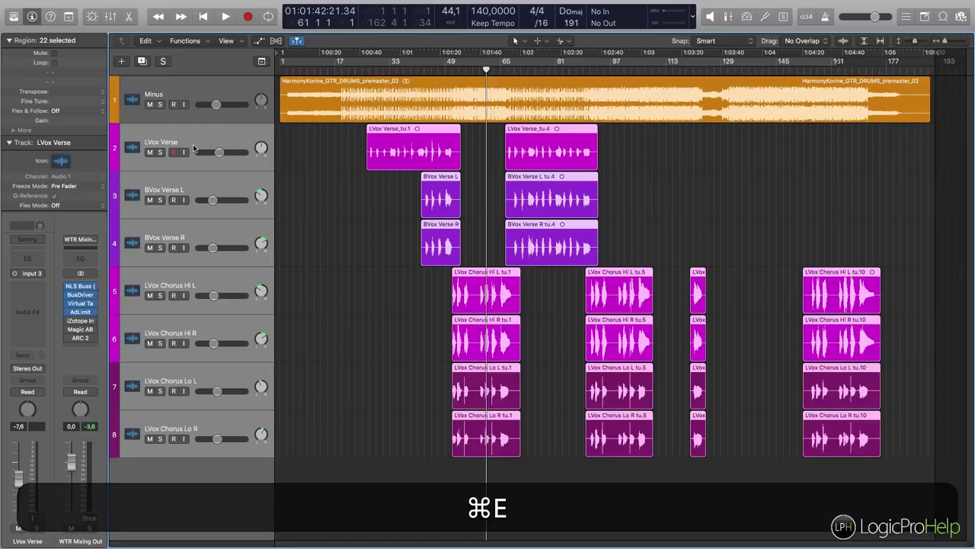
left_click(667, 388)
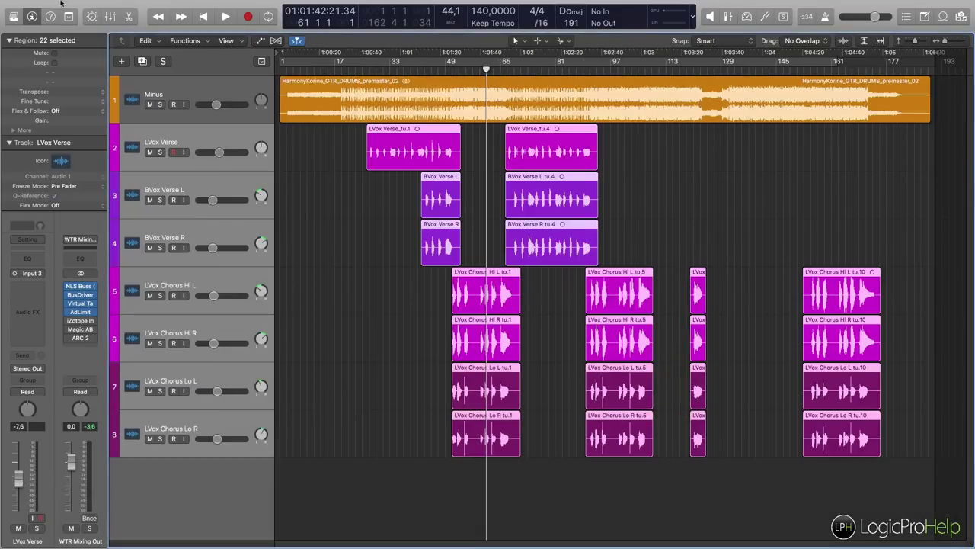
left_click(88, 6)
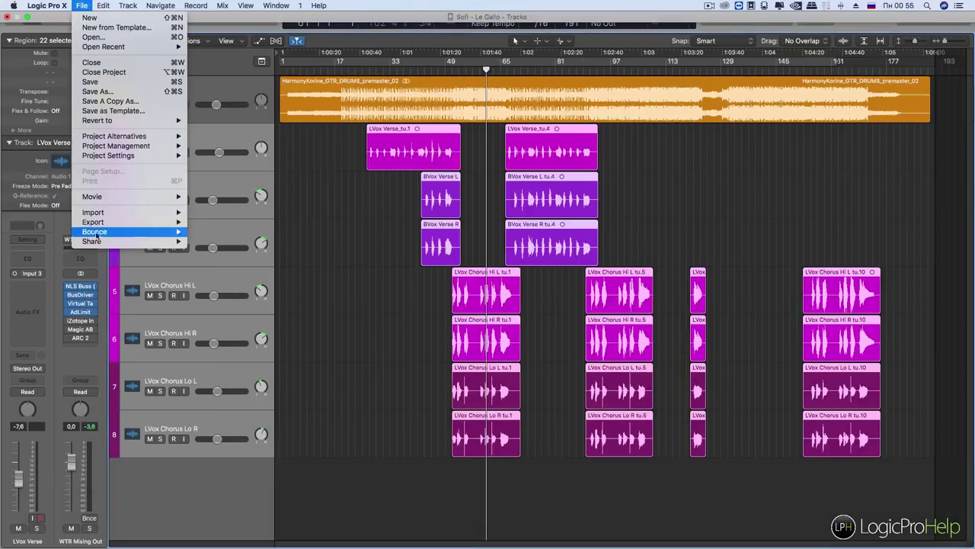
mouse_move(183, 222)
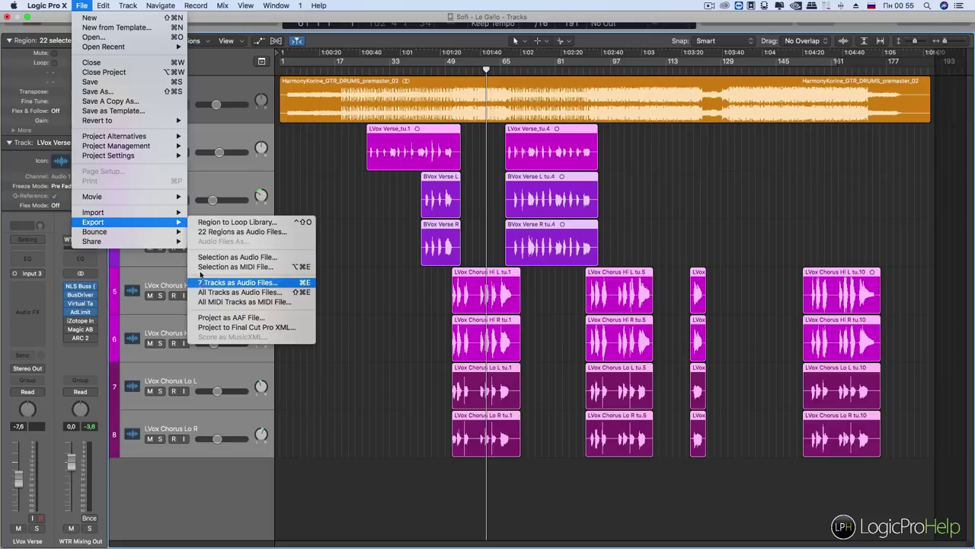
left_click(215, 282)
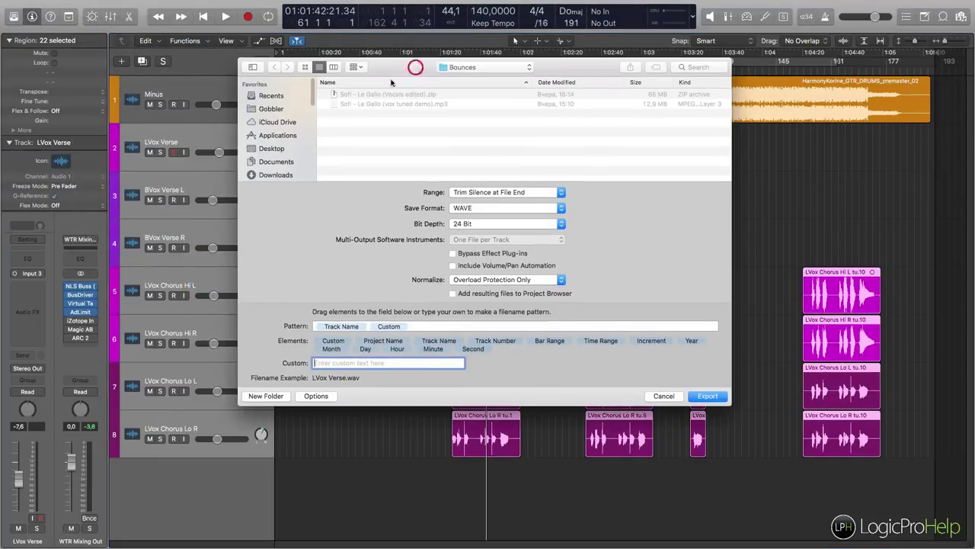
Step: Examine the destination folder and the available range options in the track export dialog
left_click(463, 69)
left_click(465, 69)
left_click_drag(416, 68, 454, 149)
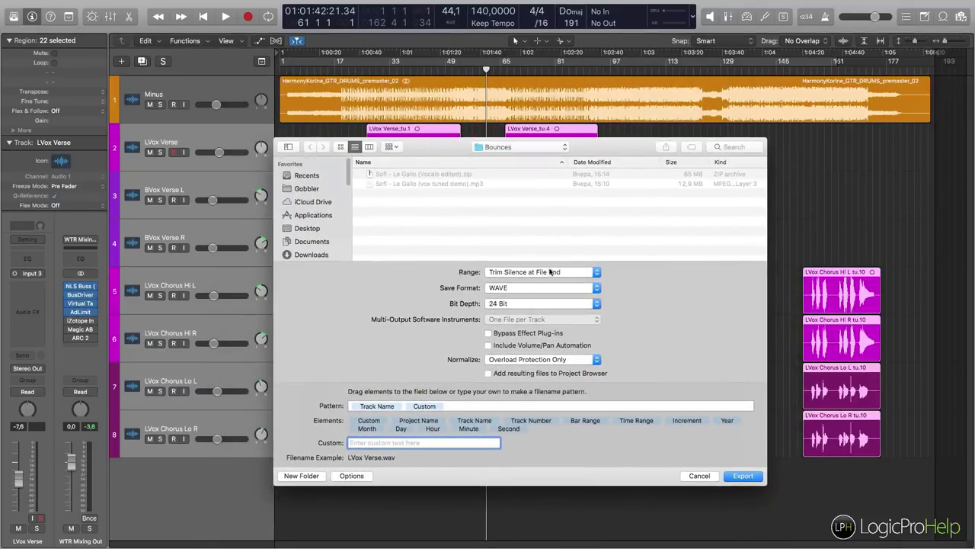
left_click(506, 275)
left_click(467, 274)
left_click(505, 274)
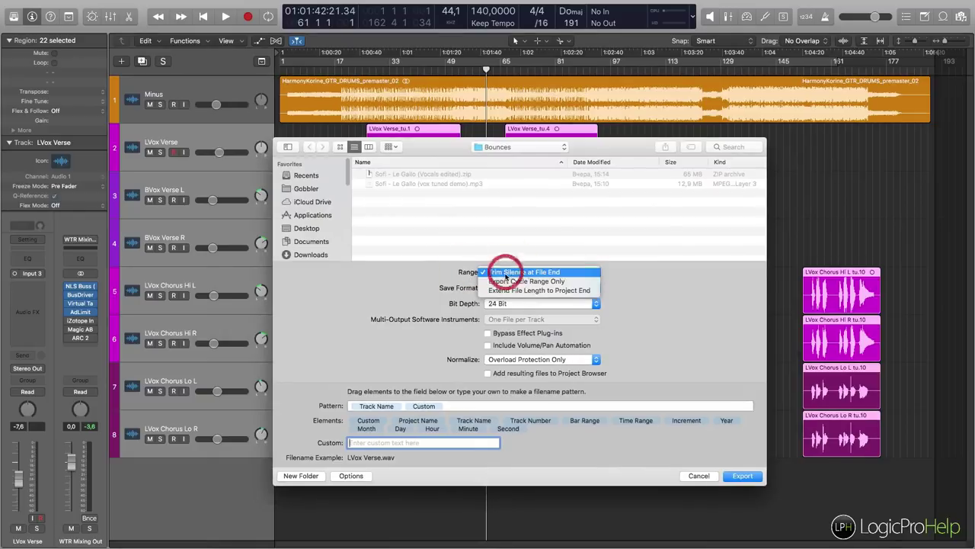
left_click(461, 277)
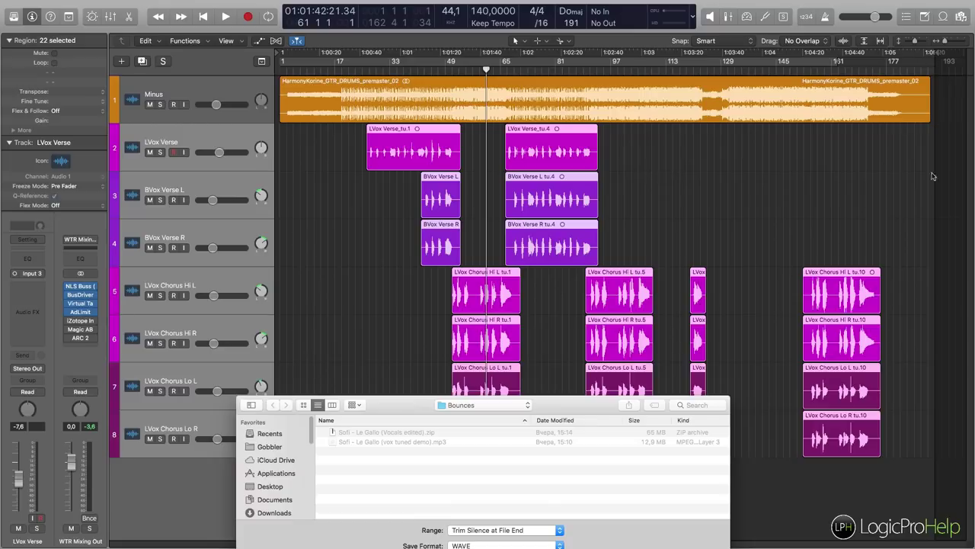
left_click_drag(582, 404, 582, 130)
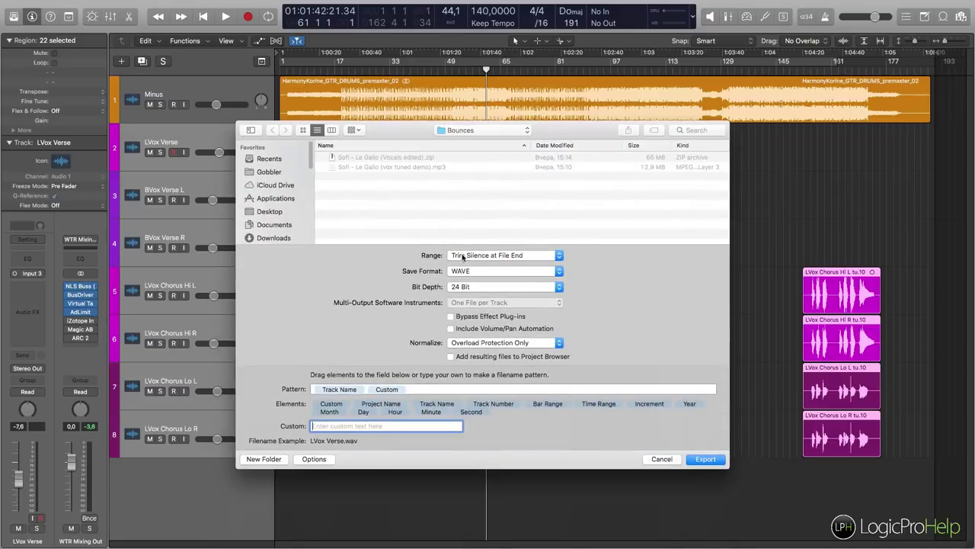
Step: Limit the export range to the cycle range only
left_click(497, 259)
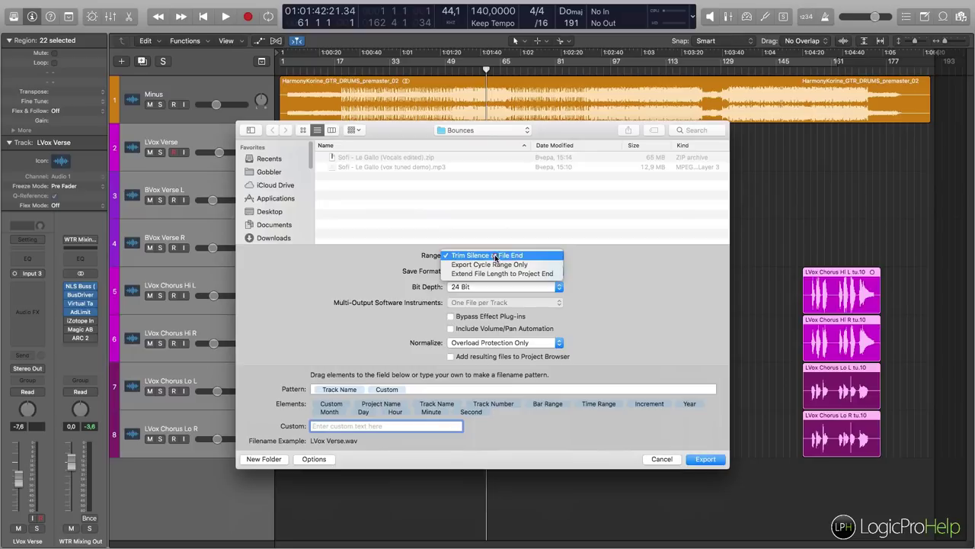
left_click(466, 265)
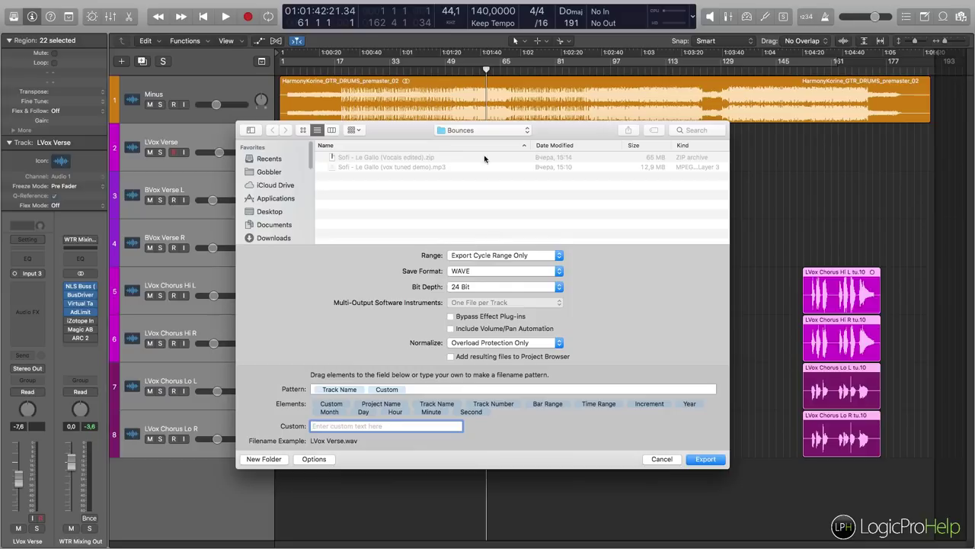
left_click_drag(423, 128, 406, 351)
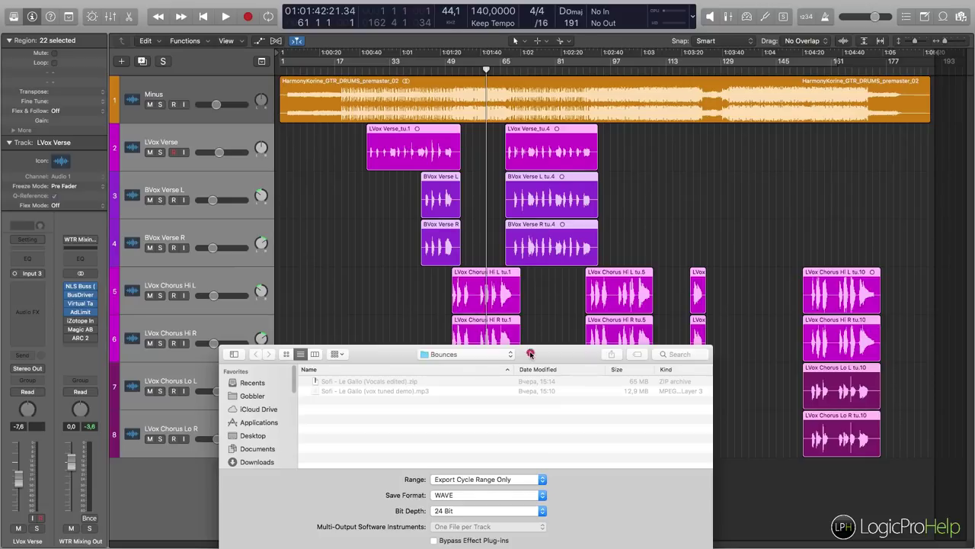
left_click_drag(531, 353, 523, 338)
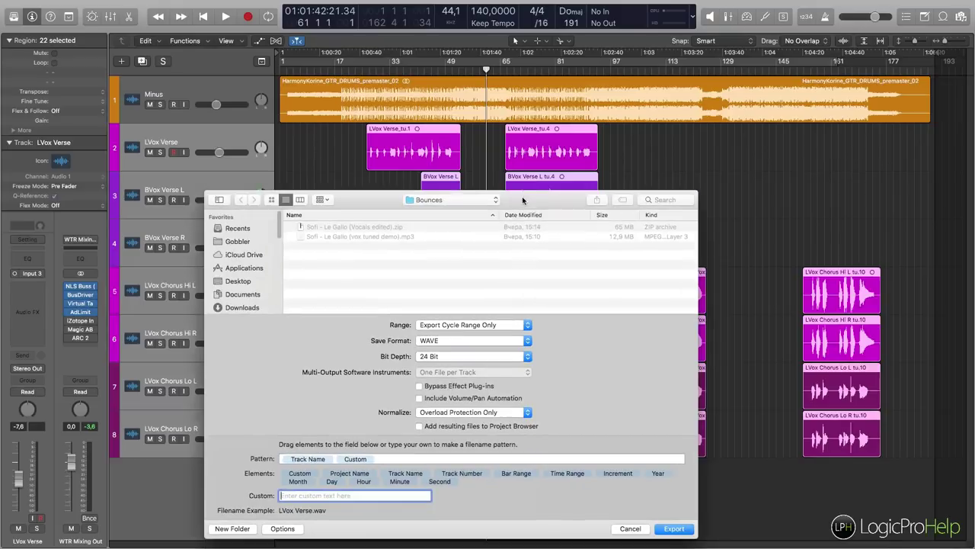
left_click(525, 200)
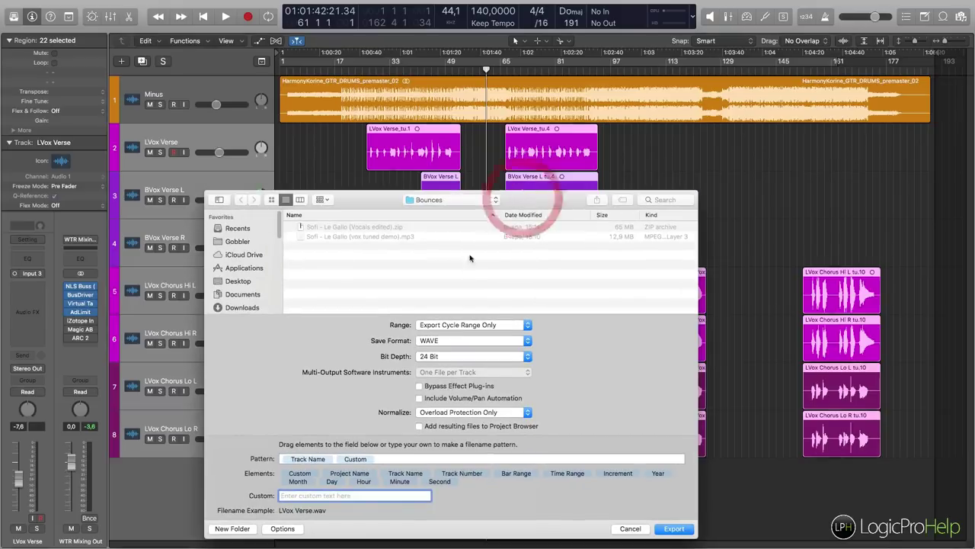
Step: Examine the export range options alongside the vocal regions in the arrangement behind the dialog
left_click(464, 326)
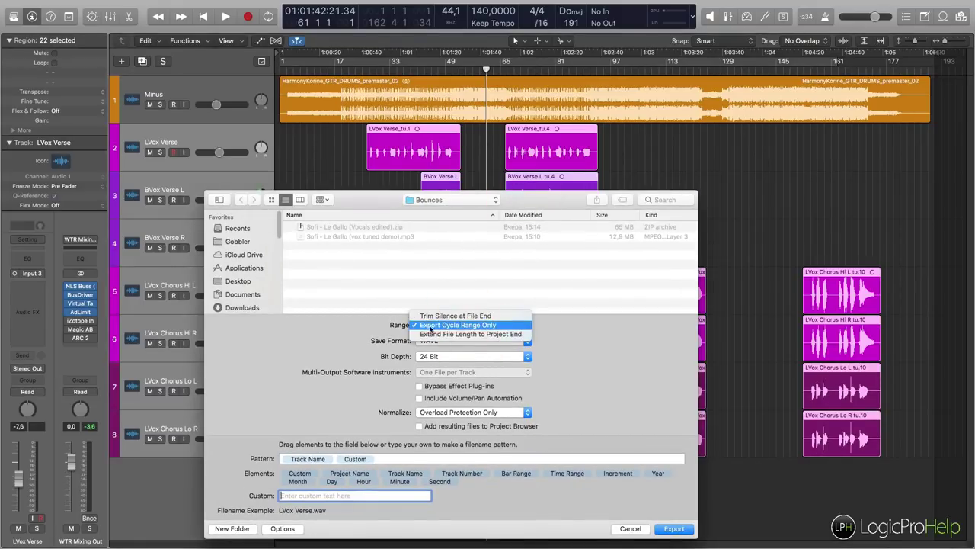
left_click(358, 320)
left_click_drag(402, 200, 406, 432)
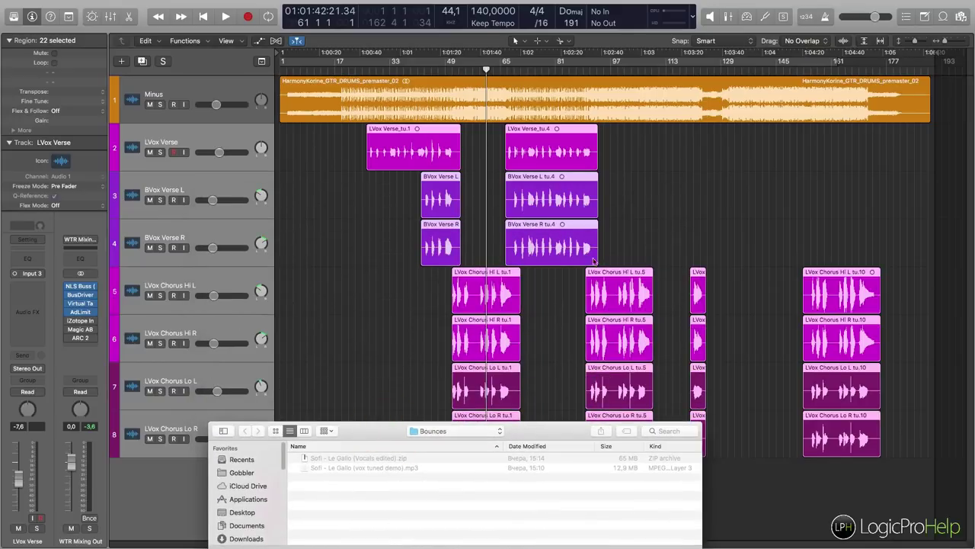
left_click_drag(534, 436, 502, 412)
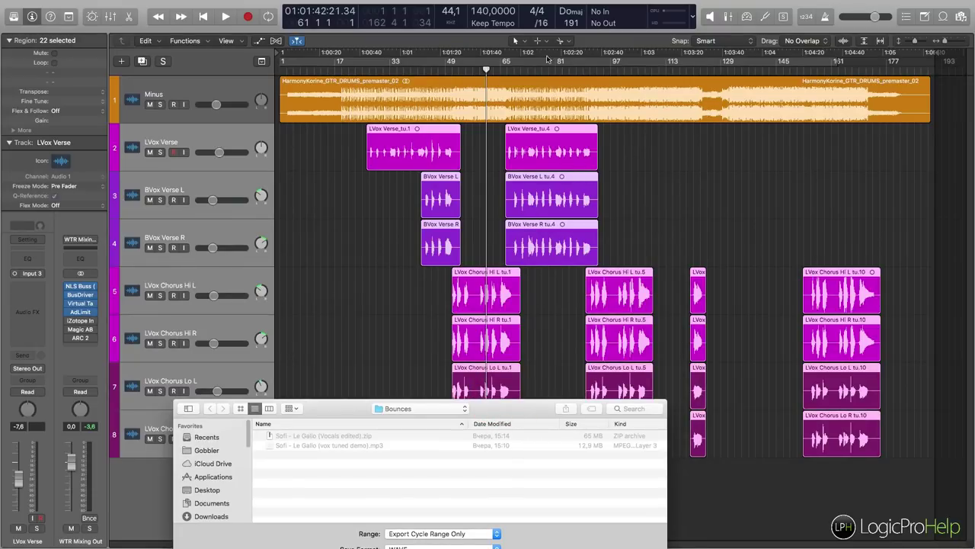
left_click_drag(526, 406, 515, 176)
left_click(415, 303)
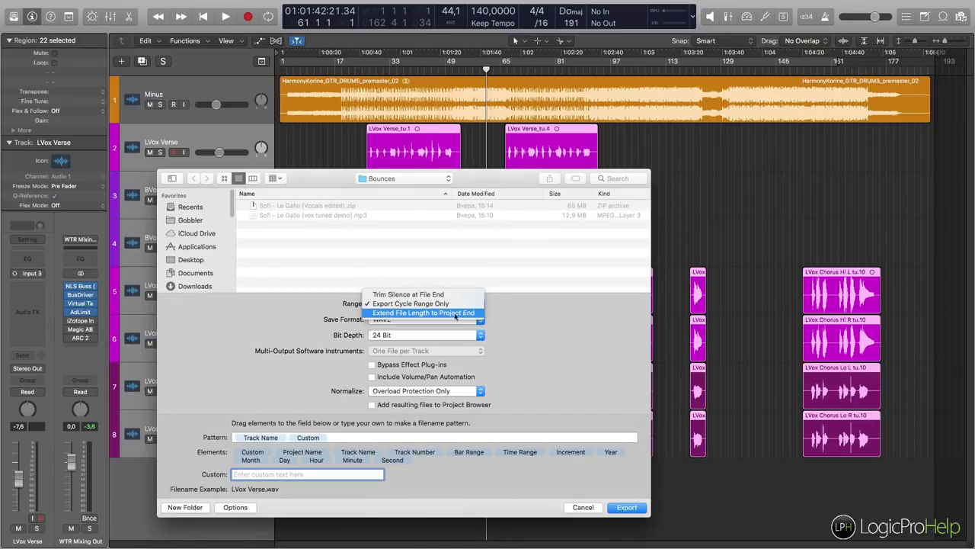
left_click_drag(300, 178, 313, 408)
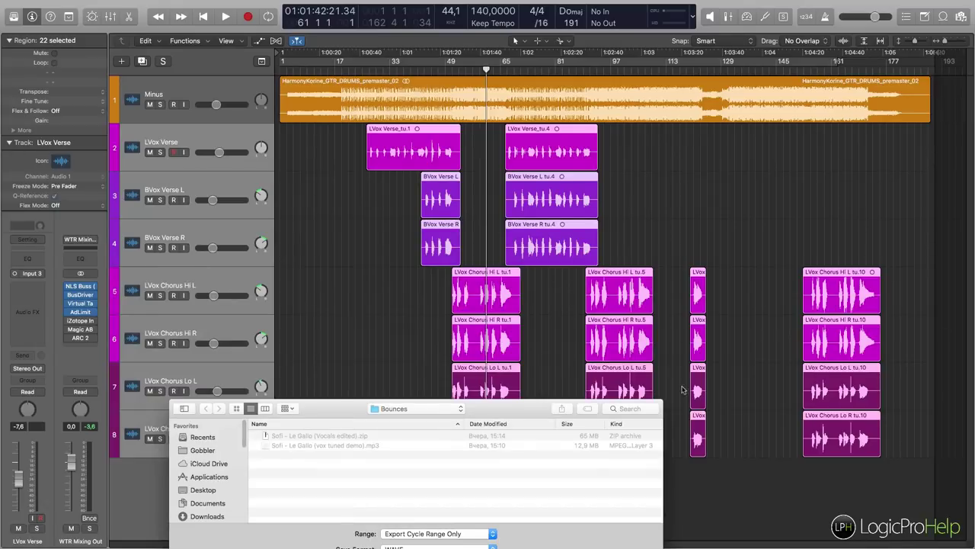
left_click_drag(514, 411, 576, 178)
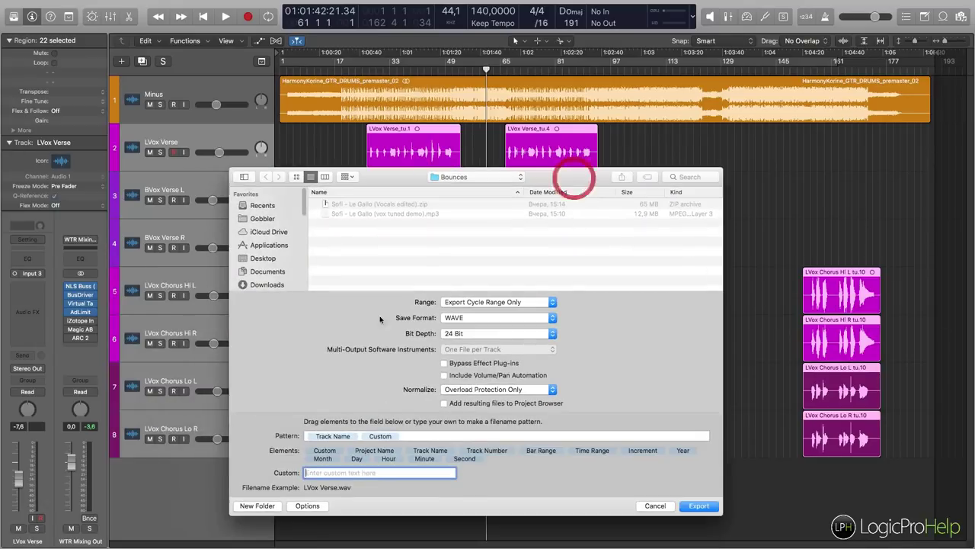
Step: Set the export range to Trim Silence at File End and choose WAVE as the save format
left_click(504, 304)
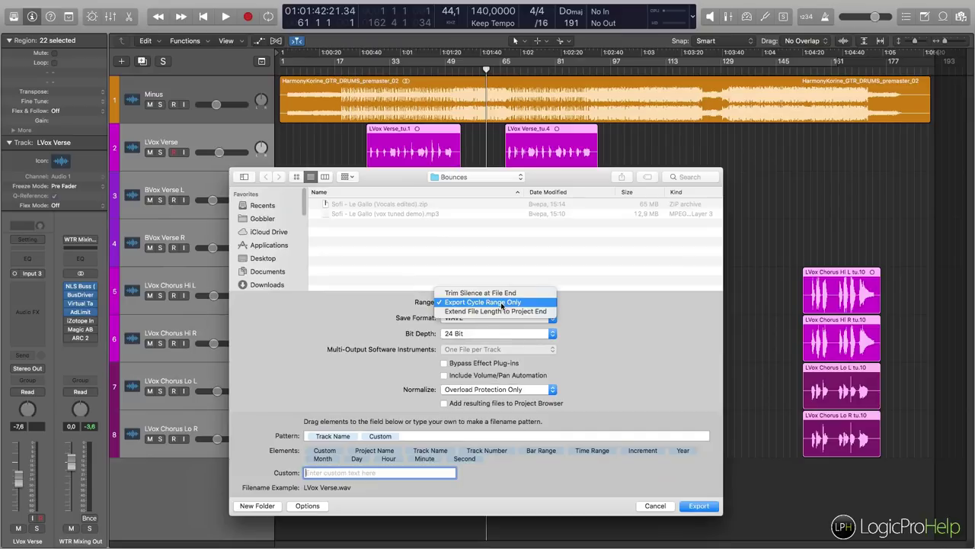
left_click(476, 292)
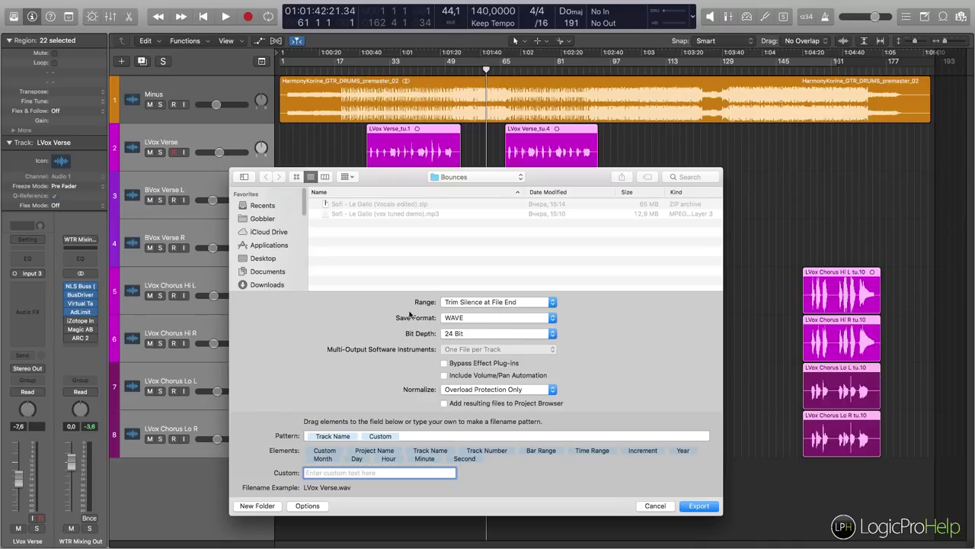
left_click(459, 318)
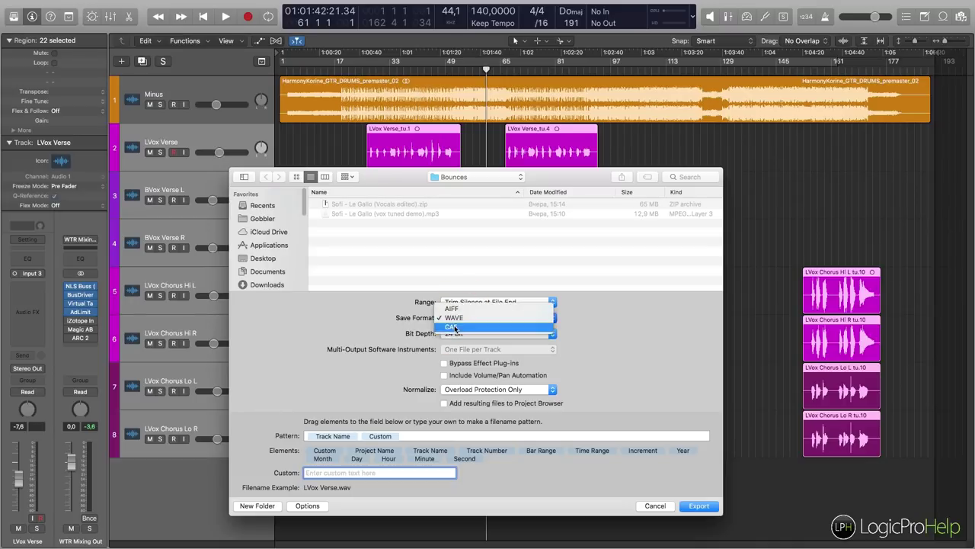
left_click(450, 318)
Step: Examine the bit depth options available for the exported files
left_click(453, 333)
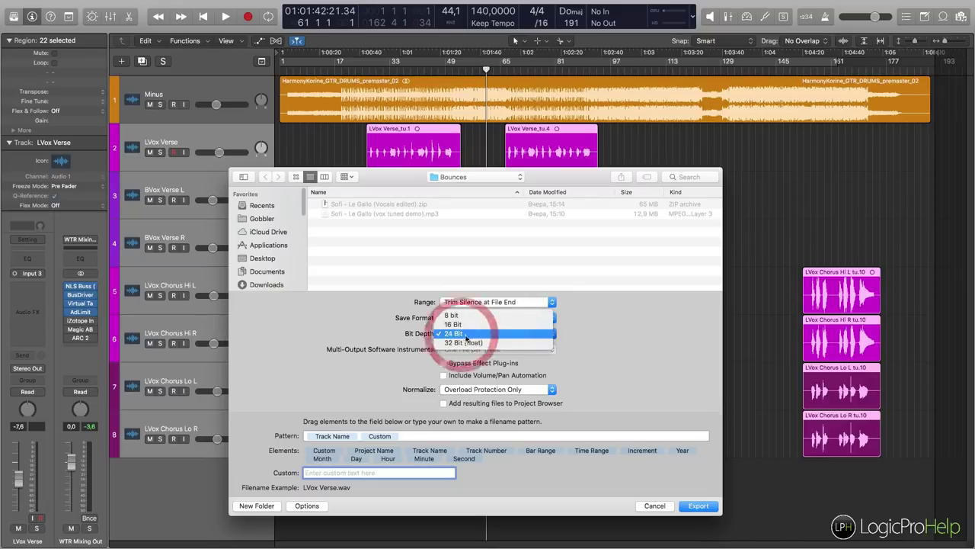
left_click(412, 335)
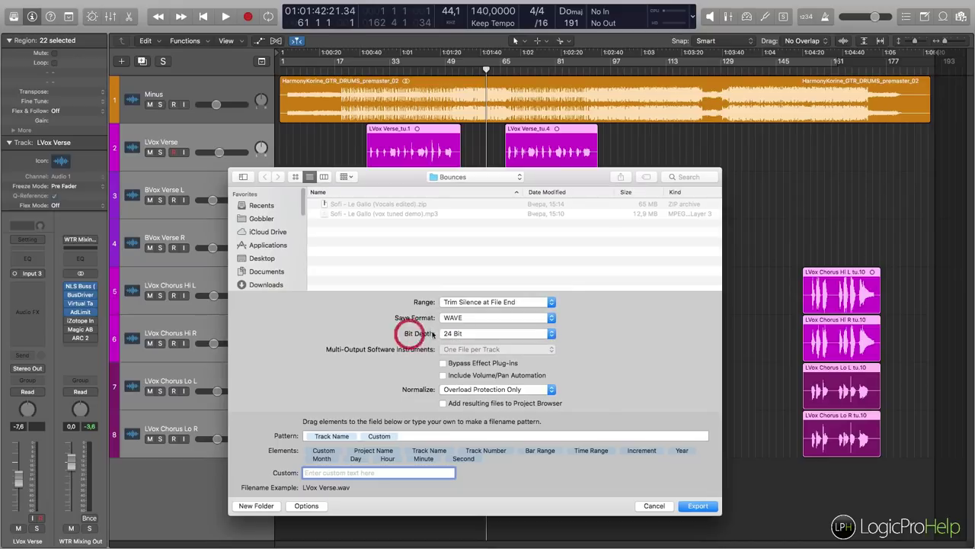
left_click(459, 335)
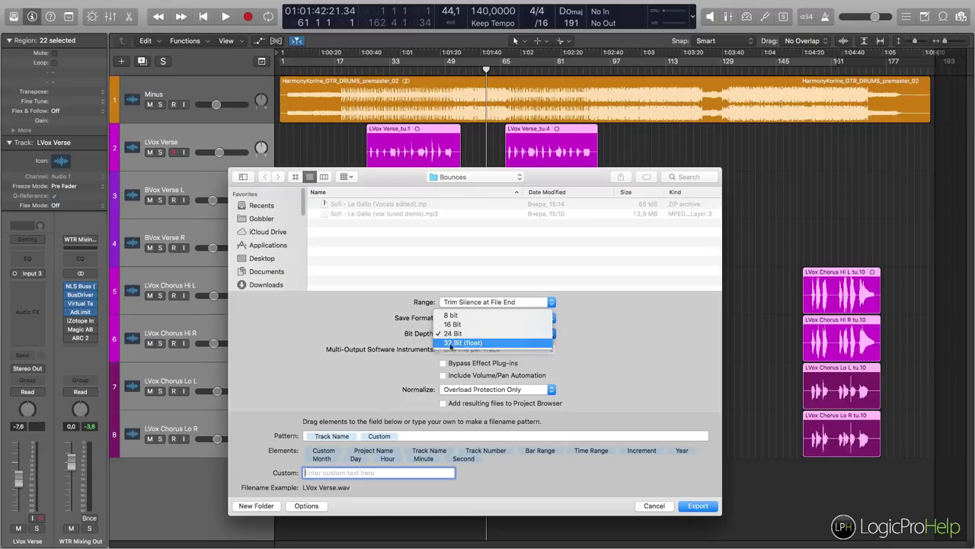
left_click(359, 334)
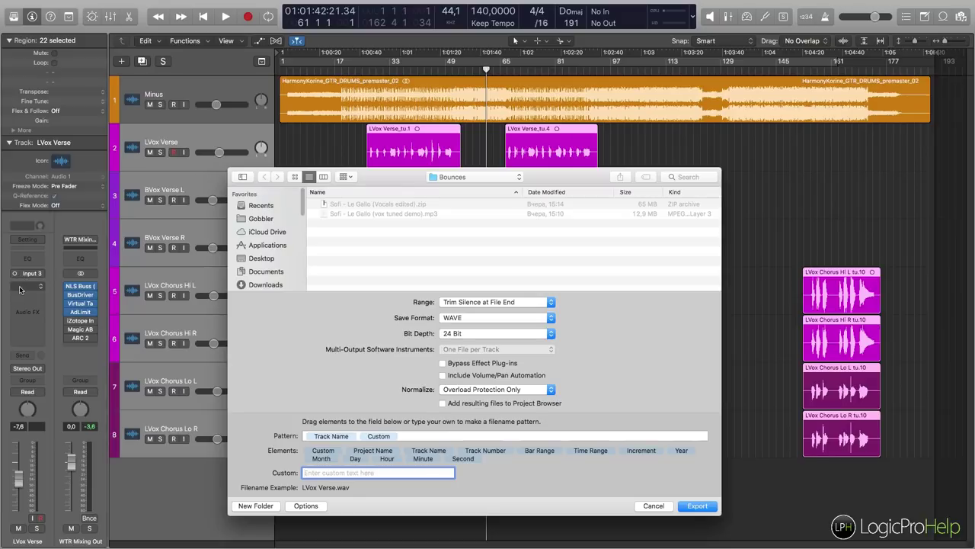
Step: Set the export to bypass effect plug-ins and include volume and pan automation
left_click(442, 363)
left_click(445, 363)
left_click(442, 363)
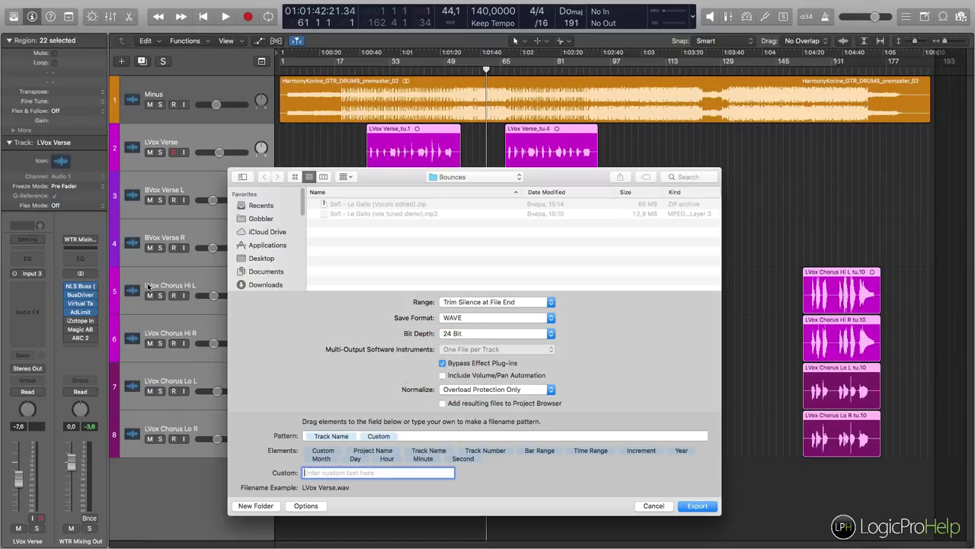
left_click_drag(392, 180, 516, 257)
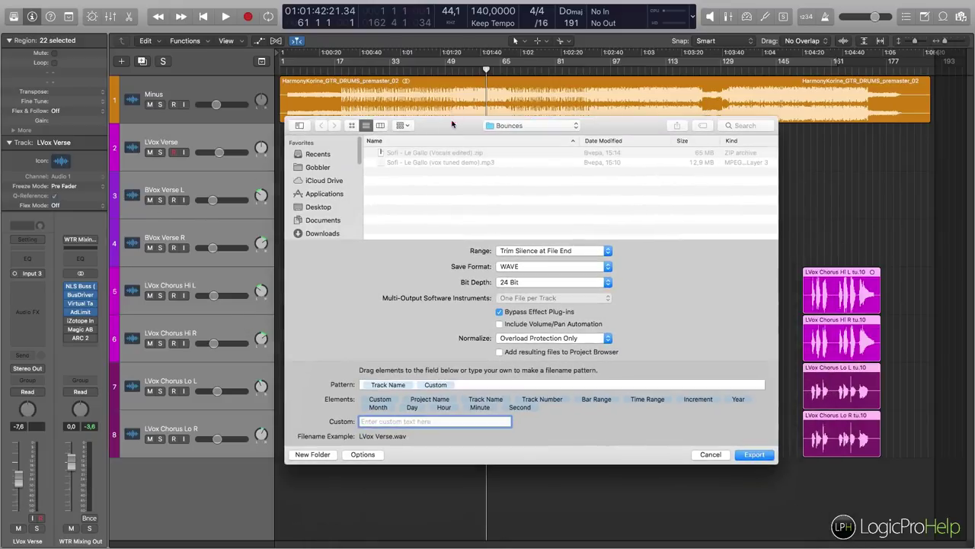
left_click(500, 324)
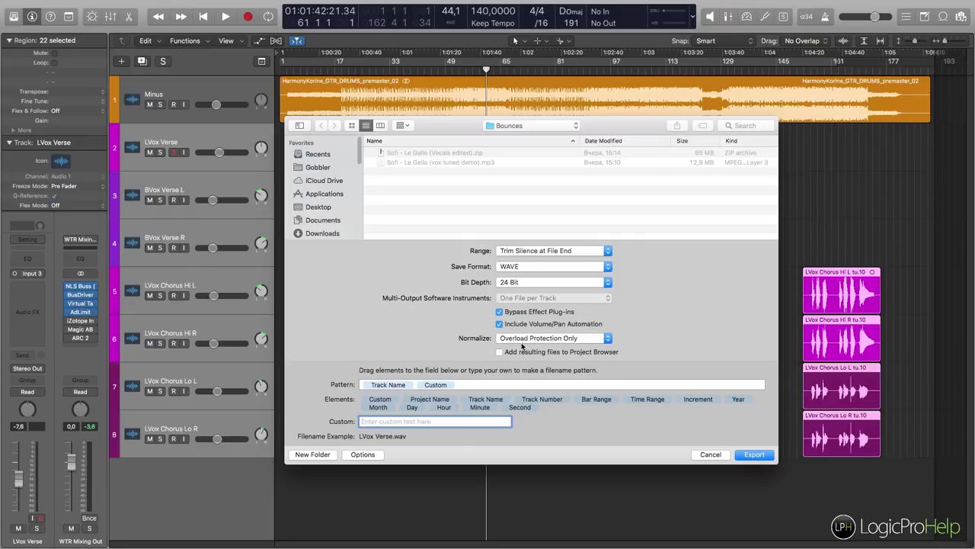
Step: Review the normalization options for the export and set Normalize to Off
left_click(525, 341)
left_click(416, 341)
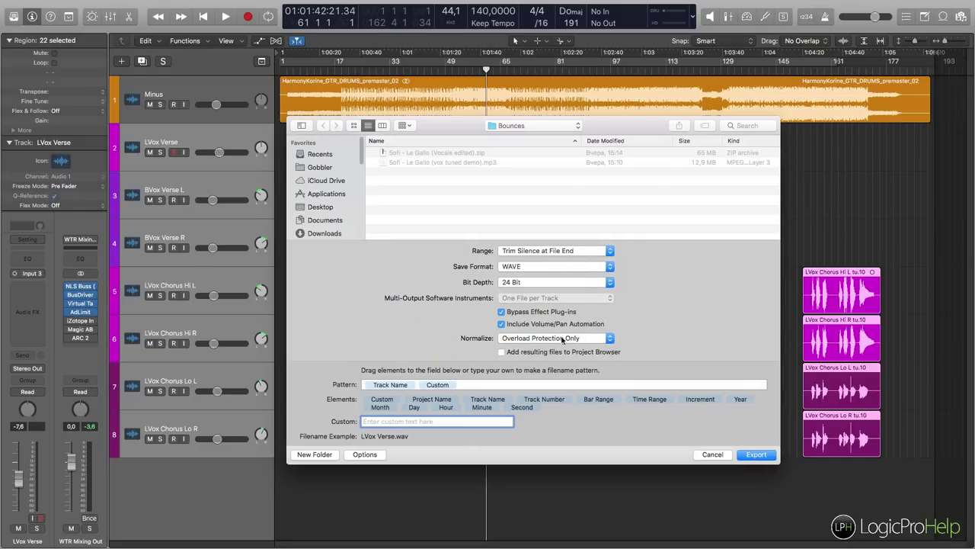
left_click(563, 340)
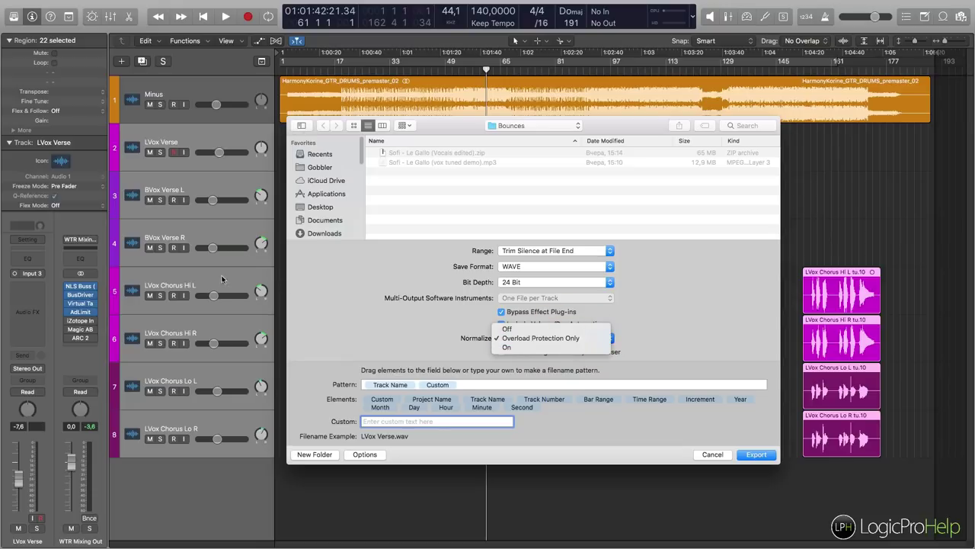
left_click_drag(463, 124, 412, 378)
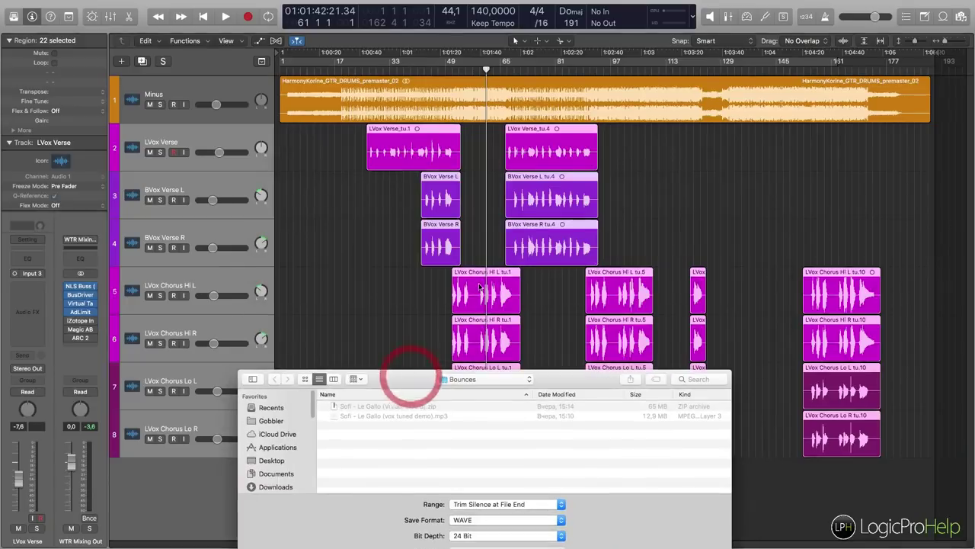
left_click_drag(549, 375, 506, 171)
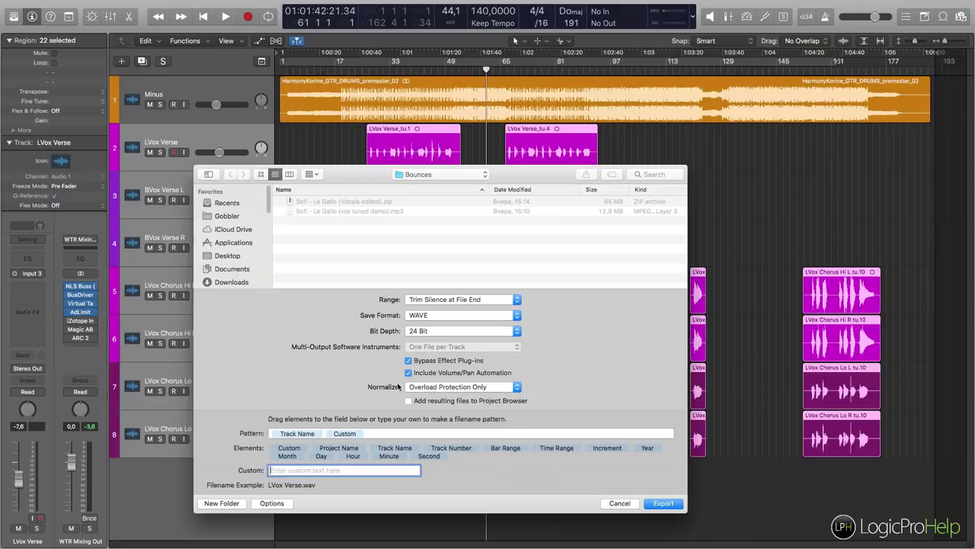
left_click_drag(528, 176, 615, 158)
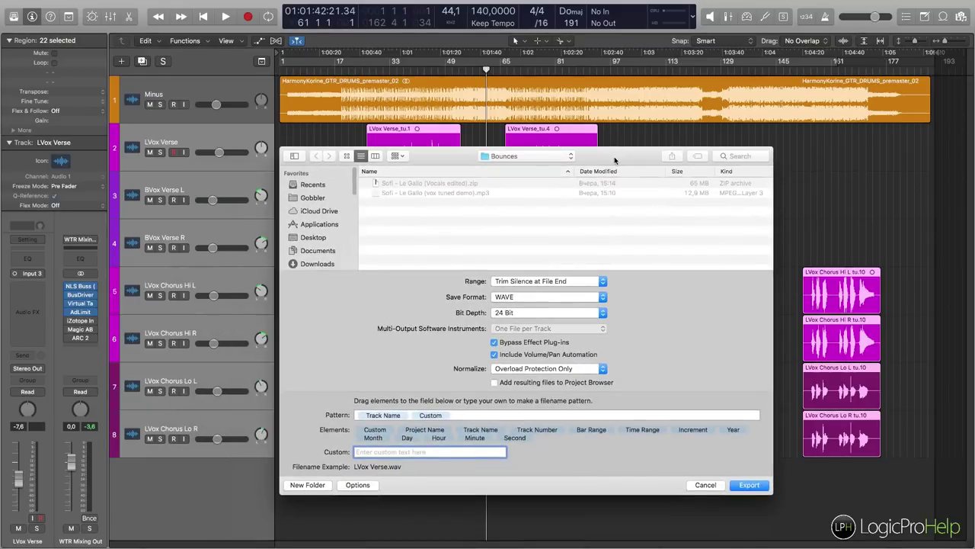
left_click_drag(432, 157, 429, 315)
left_click_drag(598, 321, 580, 195)
left_click(482, 400)
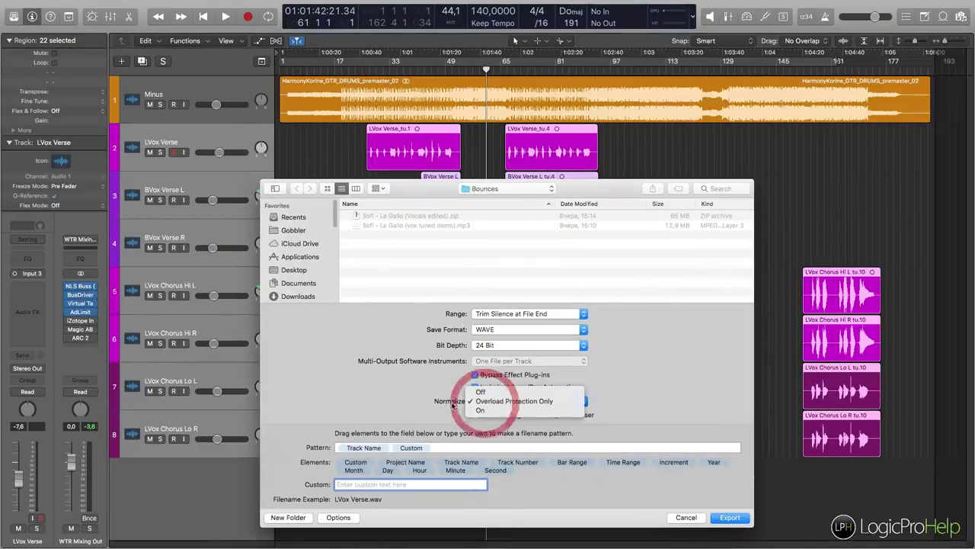
left_click(482, 393)
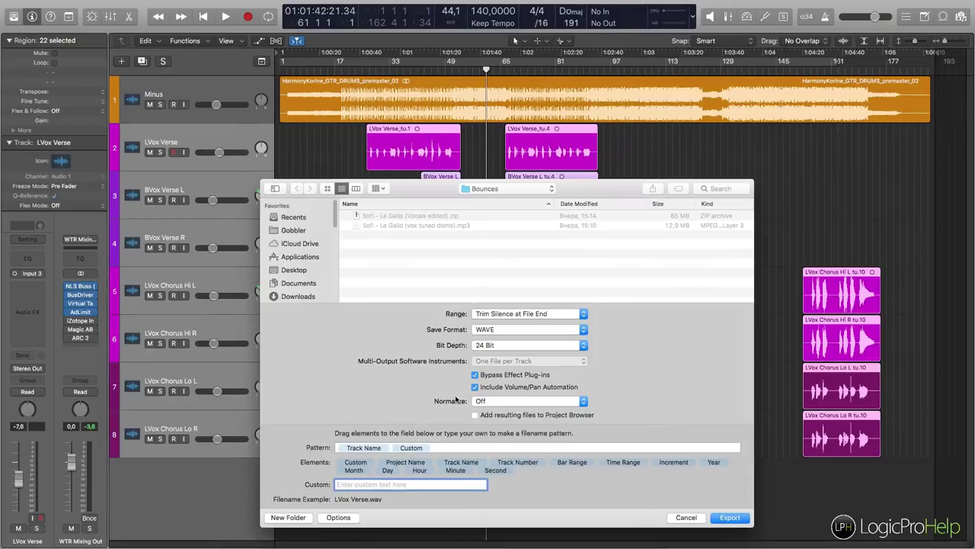
Step: Add the custom filename text EDITED with a leading space, so it follows the track name
left_click_drag(582, 193, 603, 108)
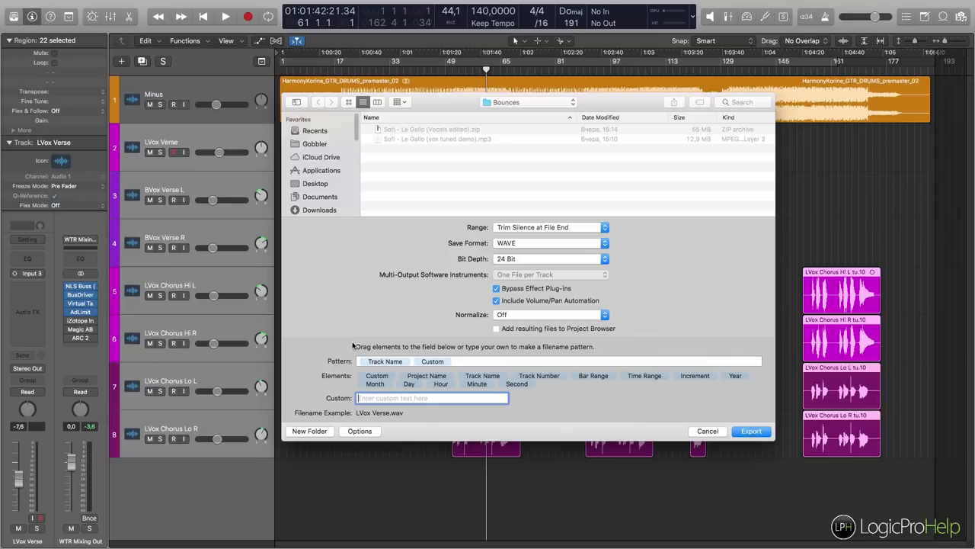
left_click(467, 361)
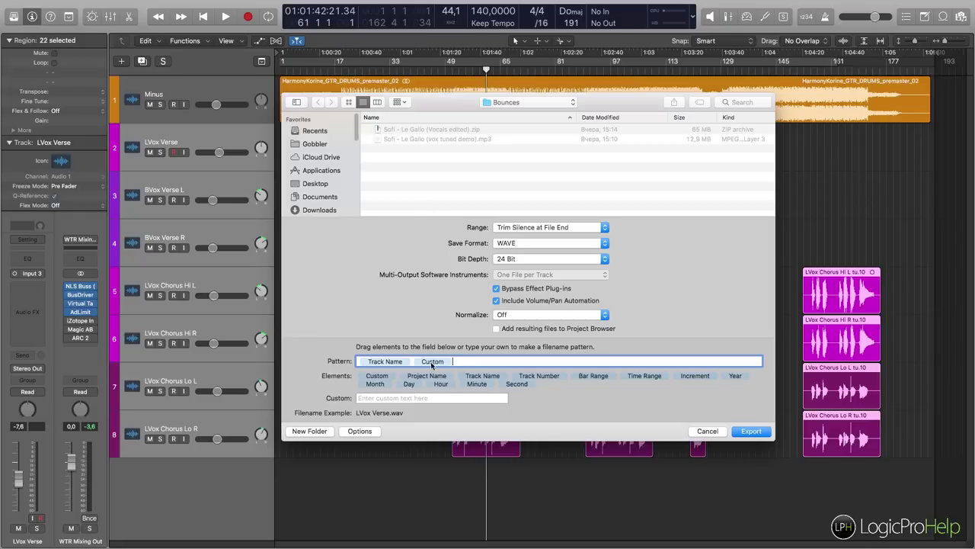
left_click(359, 398)
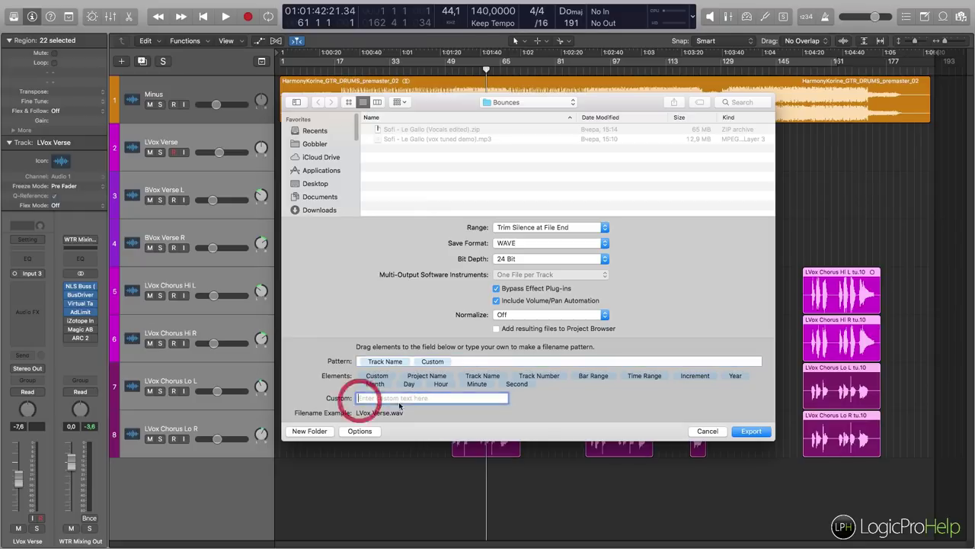
type("У")
key("BackSpace")
key("cmd+space")
type("EDITED")
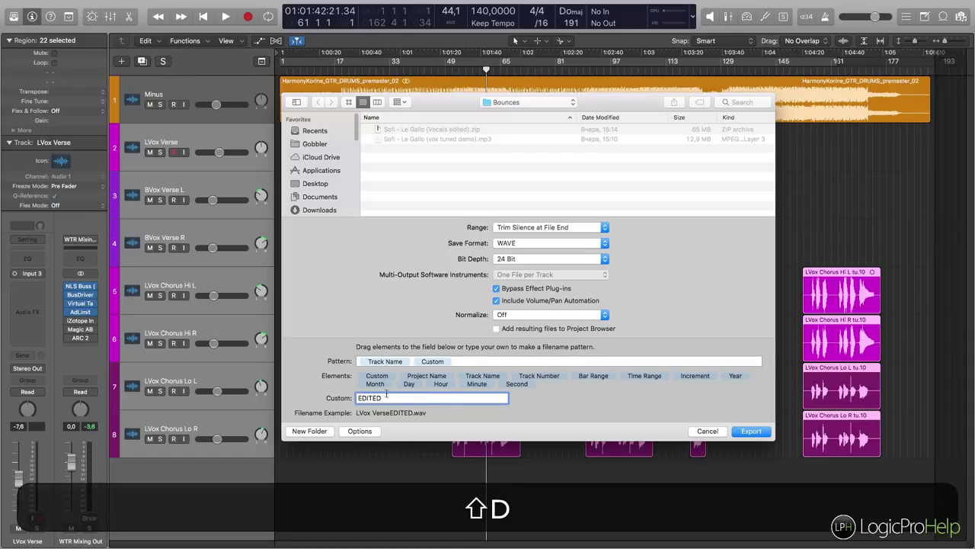
left_click(356, 397)
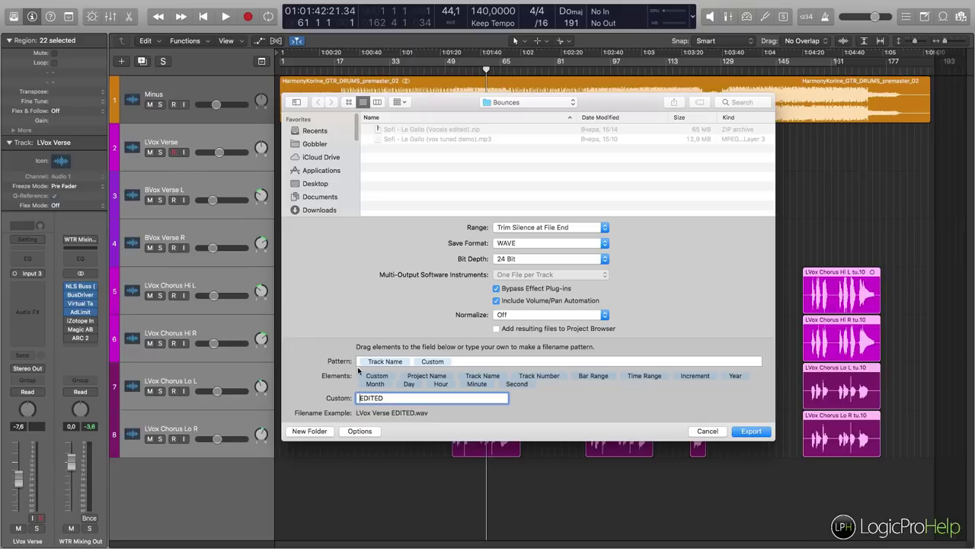
Step: Insert the Track Number element at the start of the filename pattern, before Track Name
left_click(396, 401)
left_click_drag(543, 379, 359, 363)
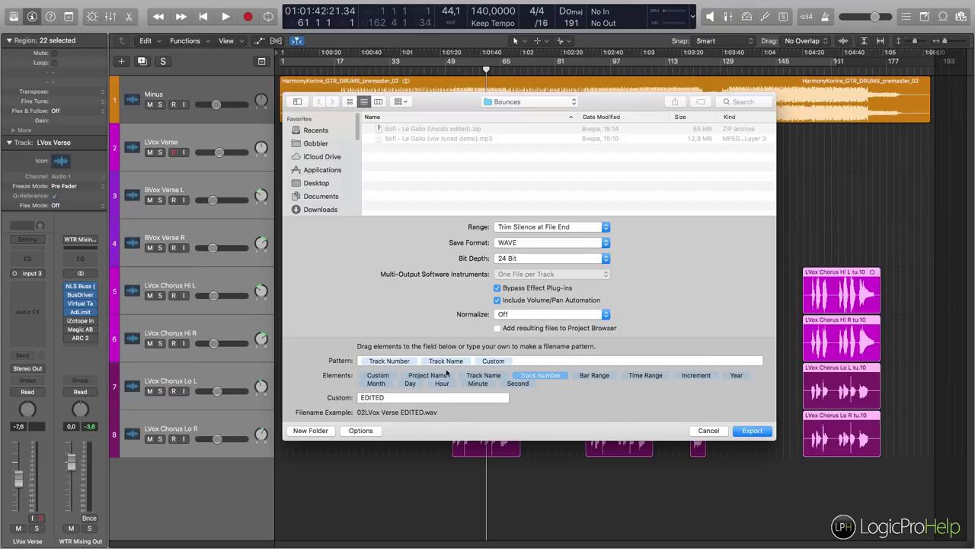
left_click_drag(524, 359, 545, 364)
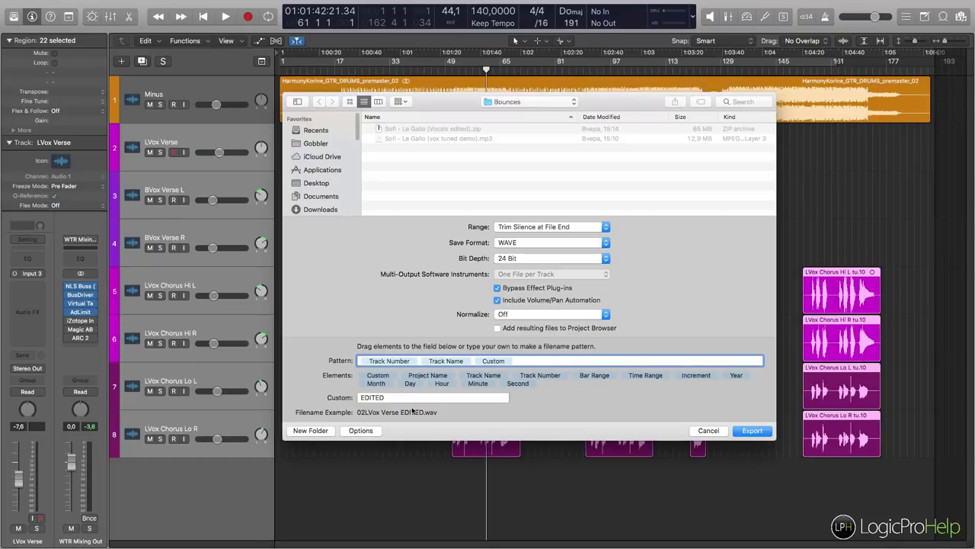